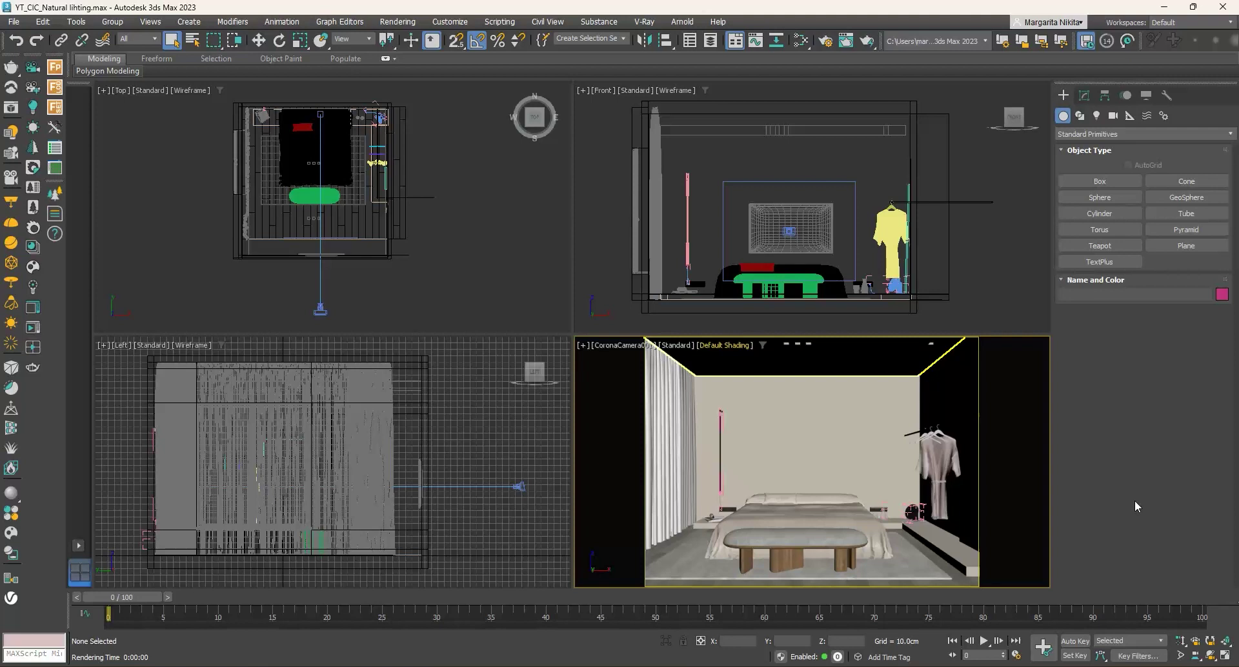
- Start a camera-view render, then cancel it and close the render window
left_click(866, 41)
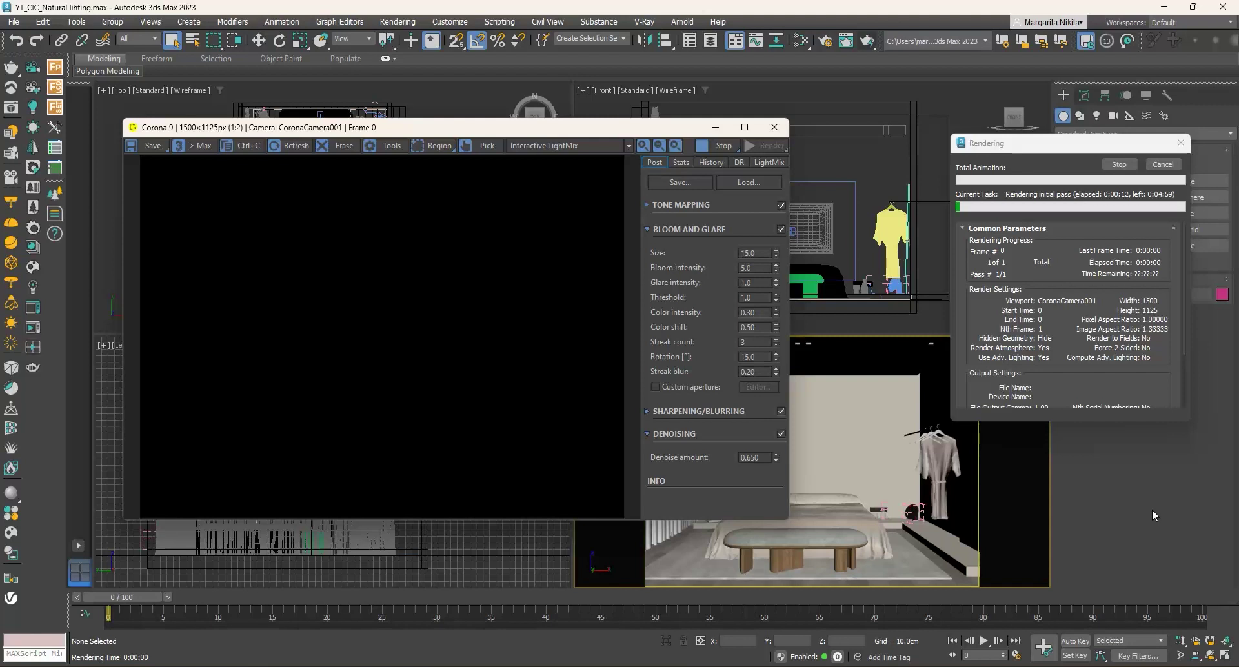
left_click(1171, 167)
left_click(775, 127)
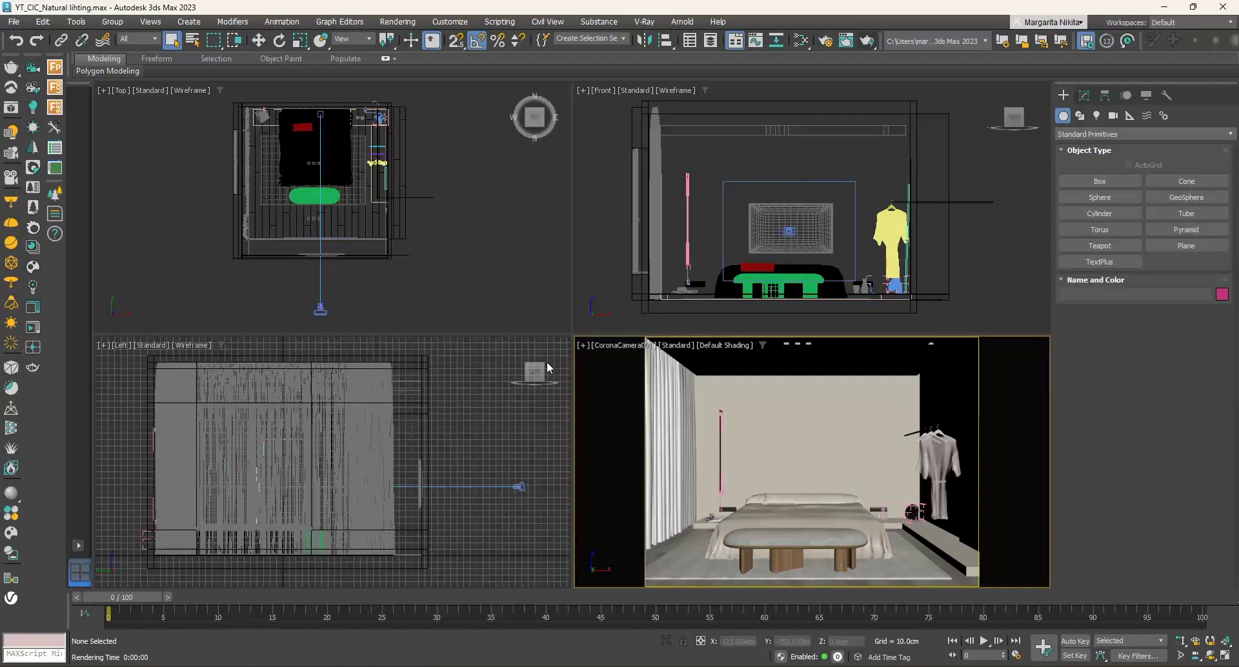
- Drag out a targeted CoronaSun in the Top viewport, aimed from outside the room's left side
left_click(34, 130)
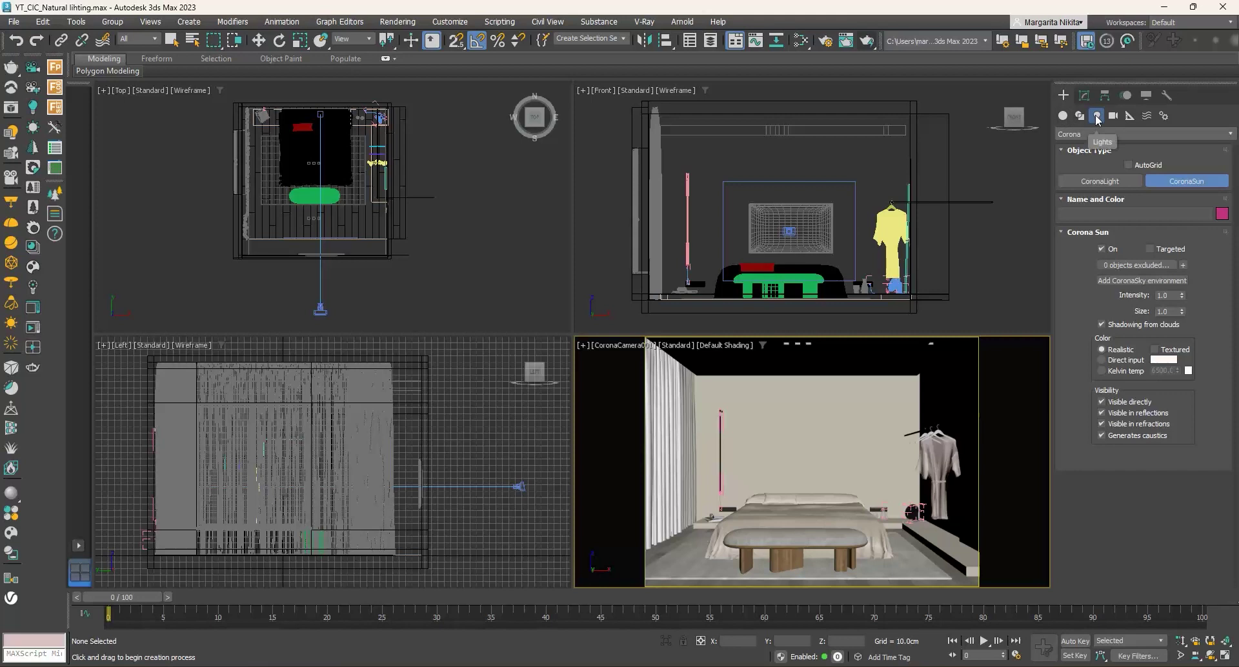
left_click(1116, 135)
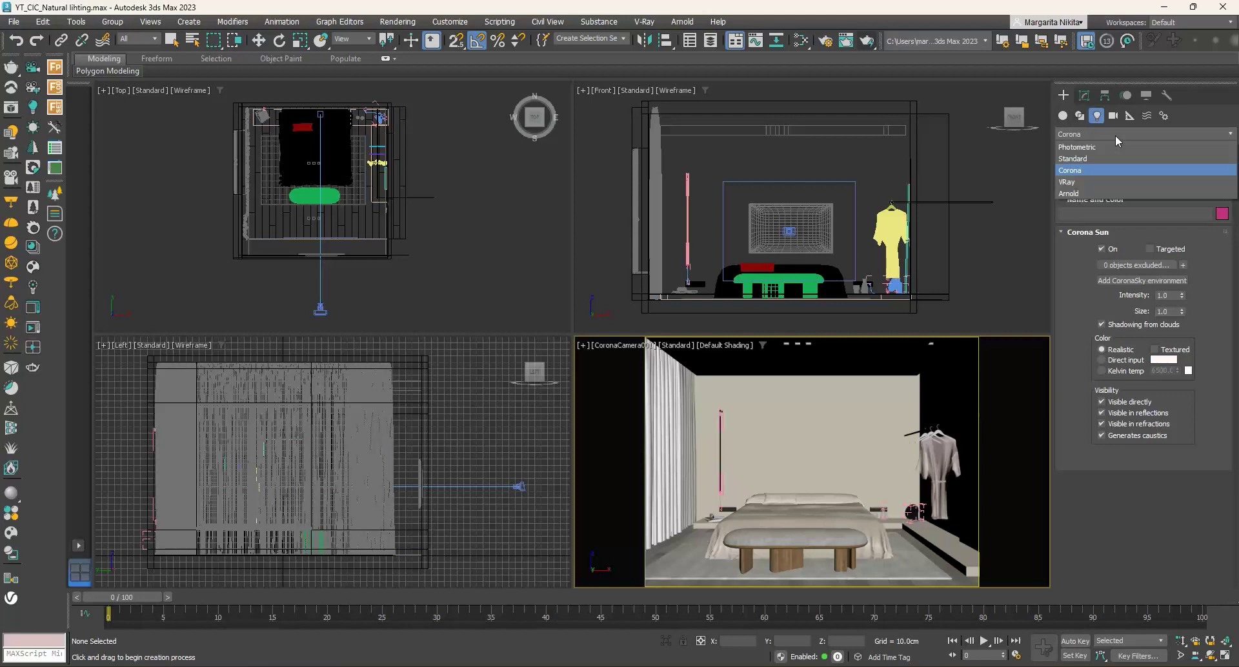
left_click(1087, 170)
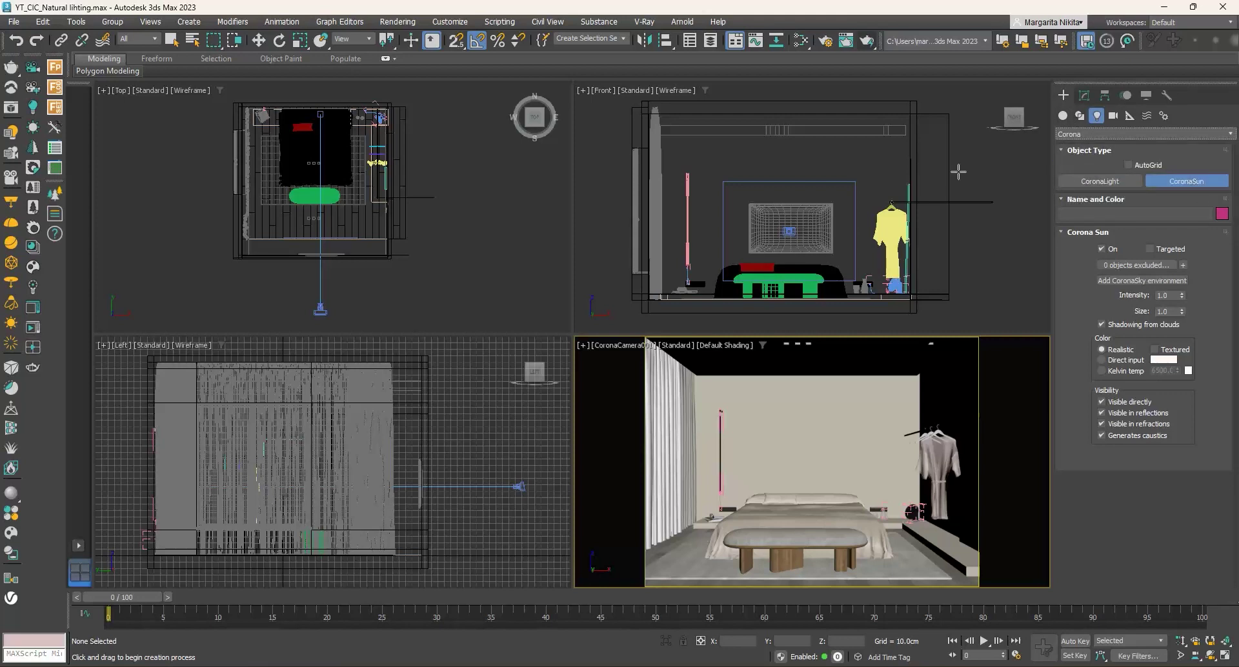
scroll(380, 221, "down", 2)
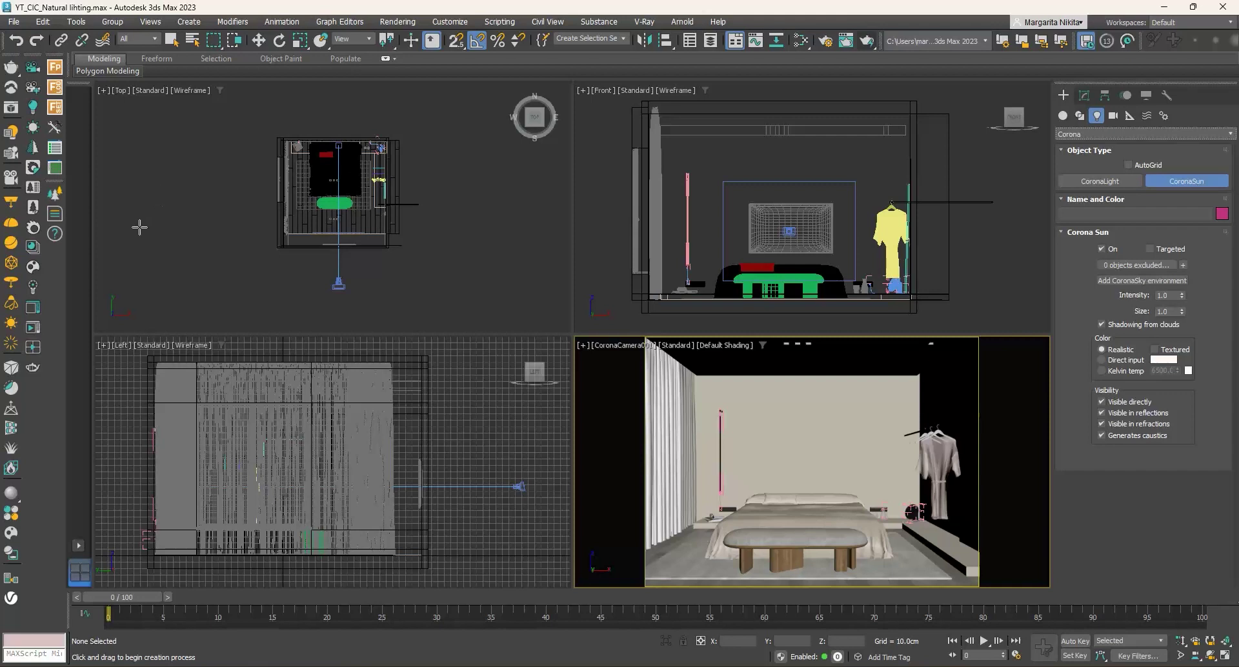
left_click_drag(131, 209, 381, 104)
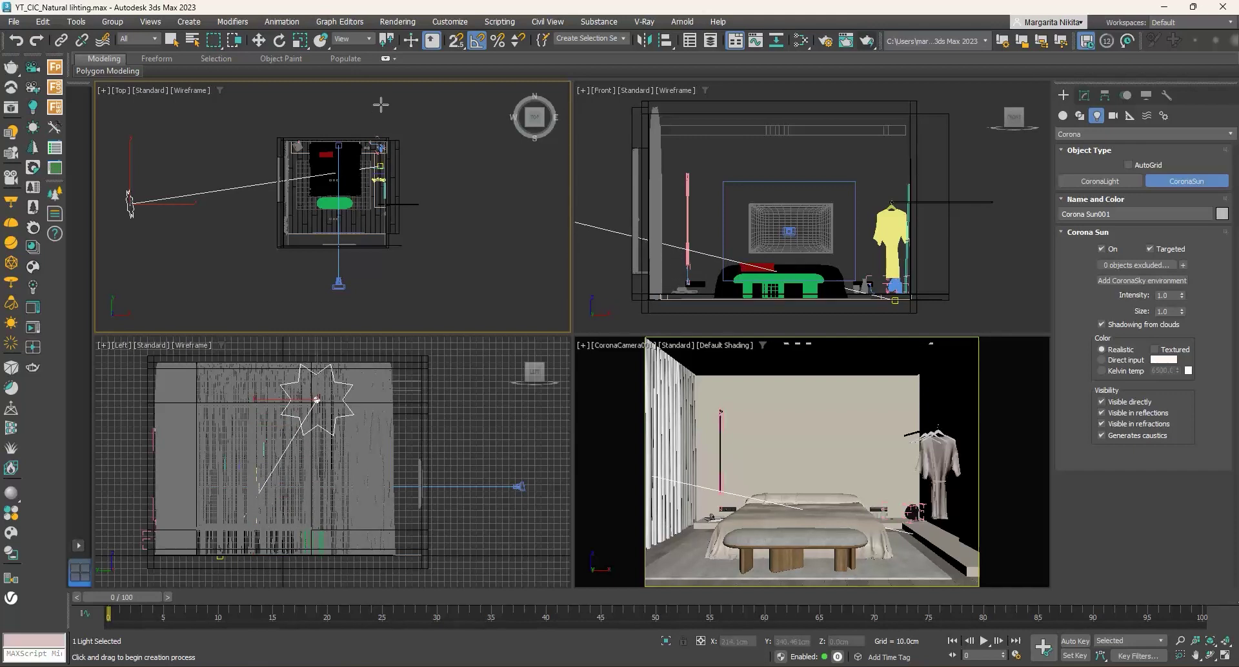
- Set Corona Sun001's height, then add a CoronaSky environment from its Modify settings
left_click(381, 105)
left_click(1085, 95)
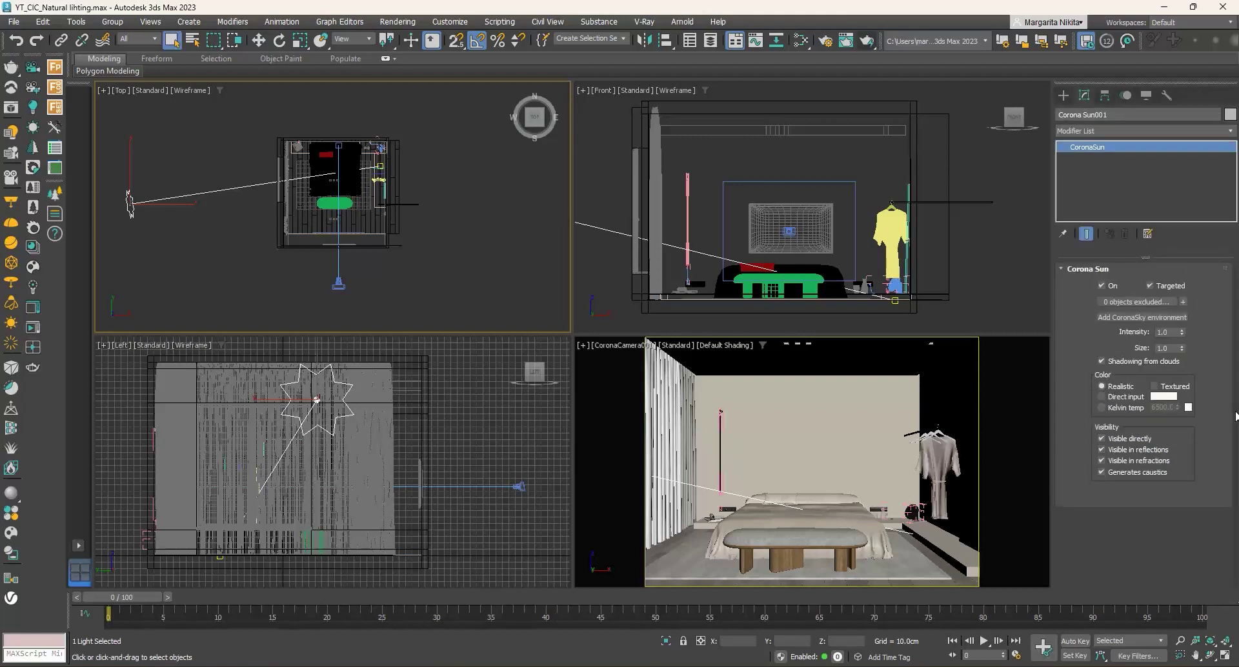
left_click(1160, 317)
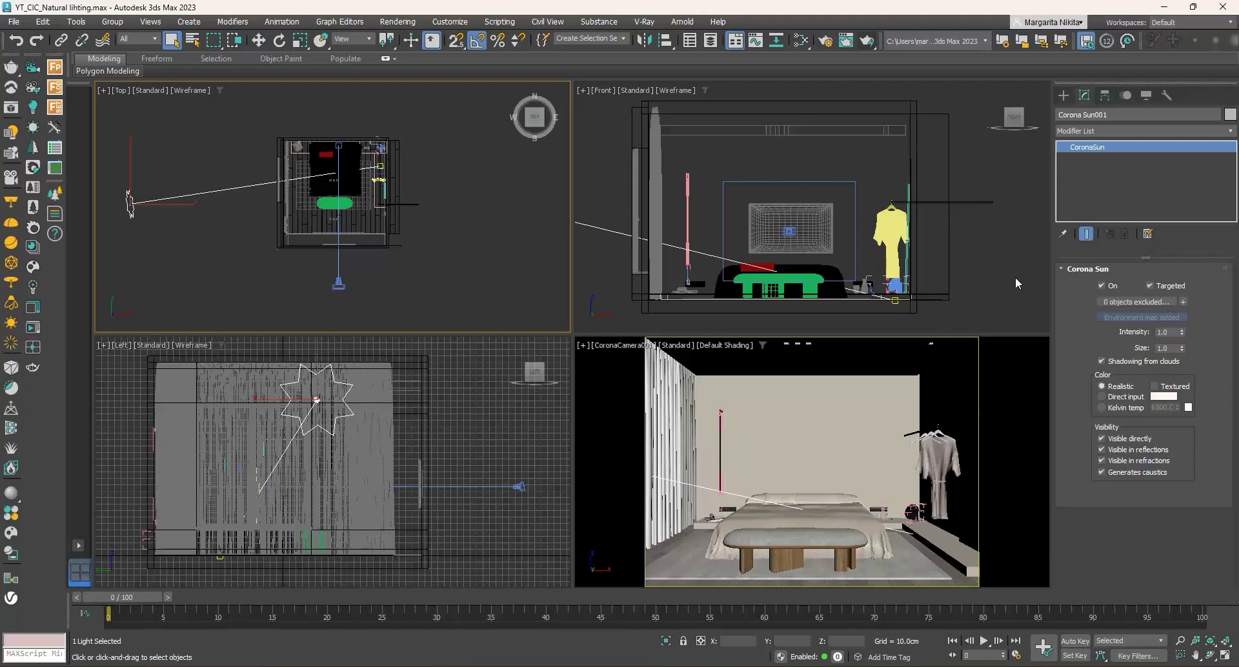
- Move Corona Sun001 up in the Front viewport until Z reads 661.663 cm
left_click(261, 43)
middle_click_drag(603, 176, 757, 201)
middle_click_drag(168, 180, 183, 173)
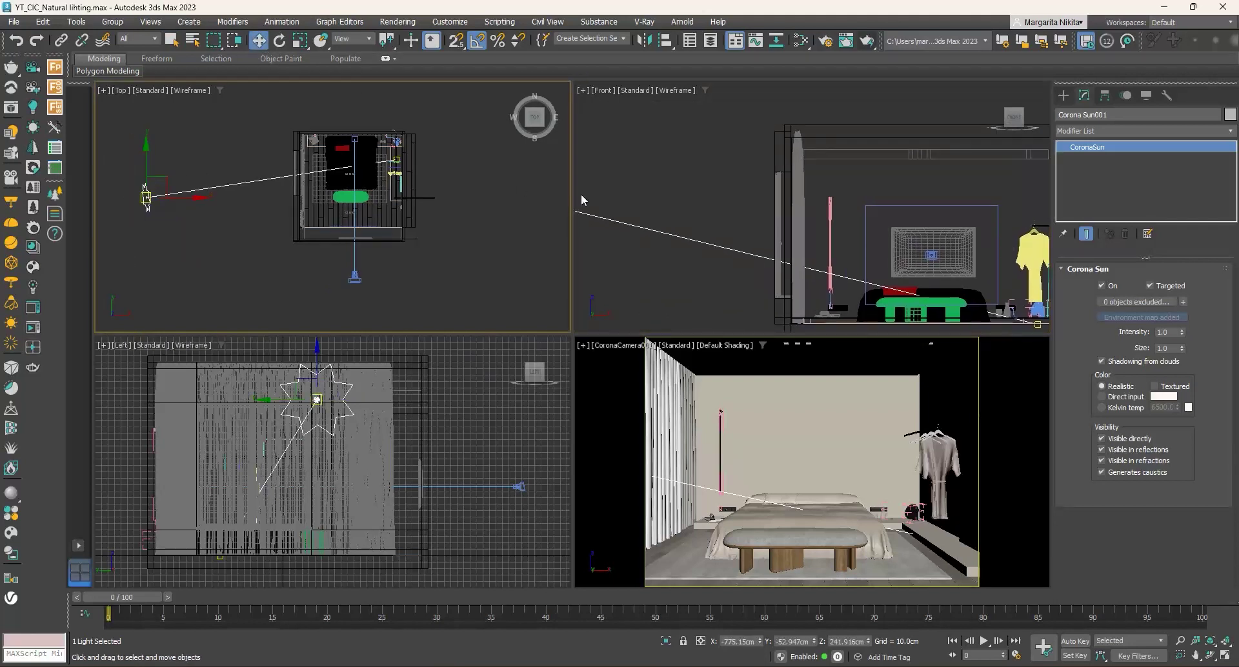
scroll(672, 201, "down", 5)
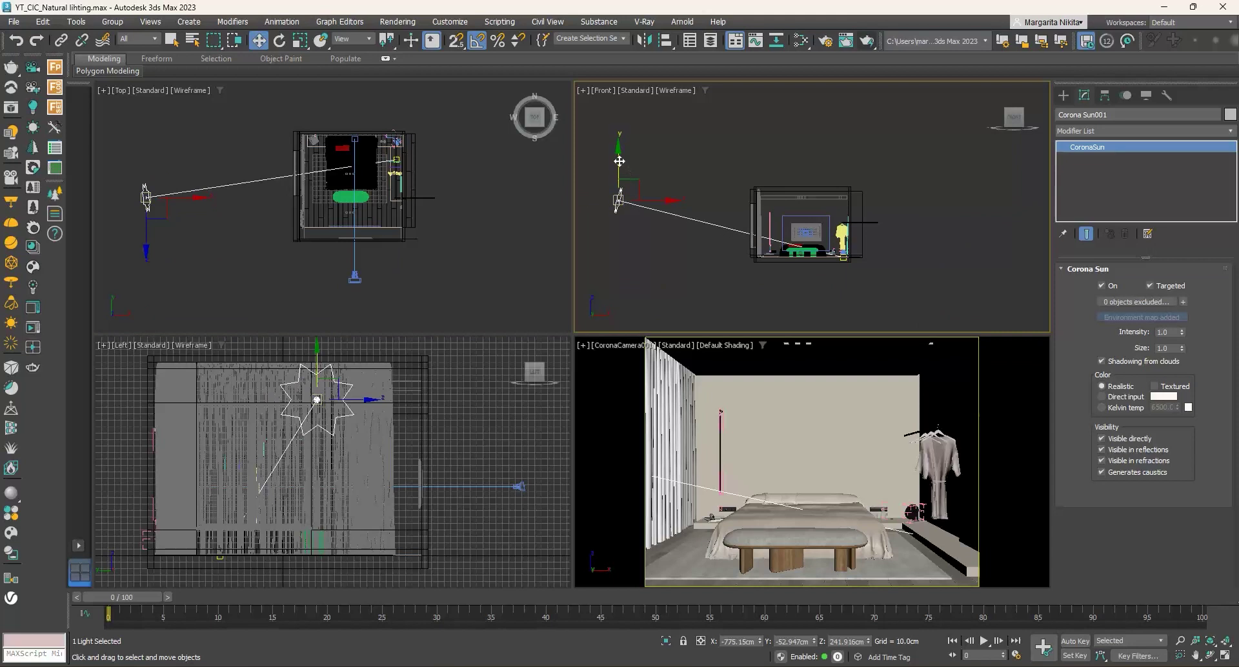
left_click_drag(620, 162, 619, 115)
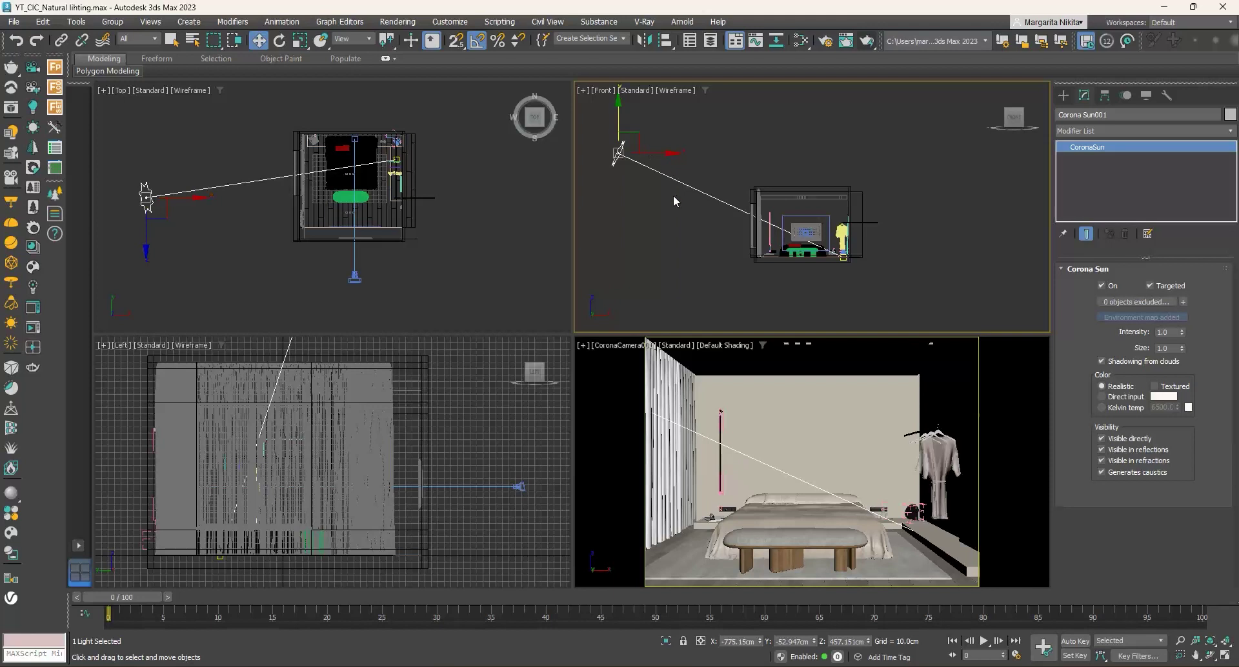
middle_click_drag(675, 197, 729, 250)
scroll(717, 249, "down", 2)
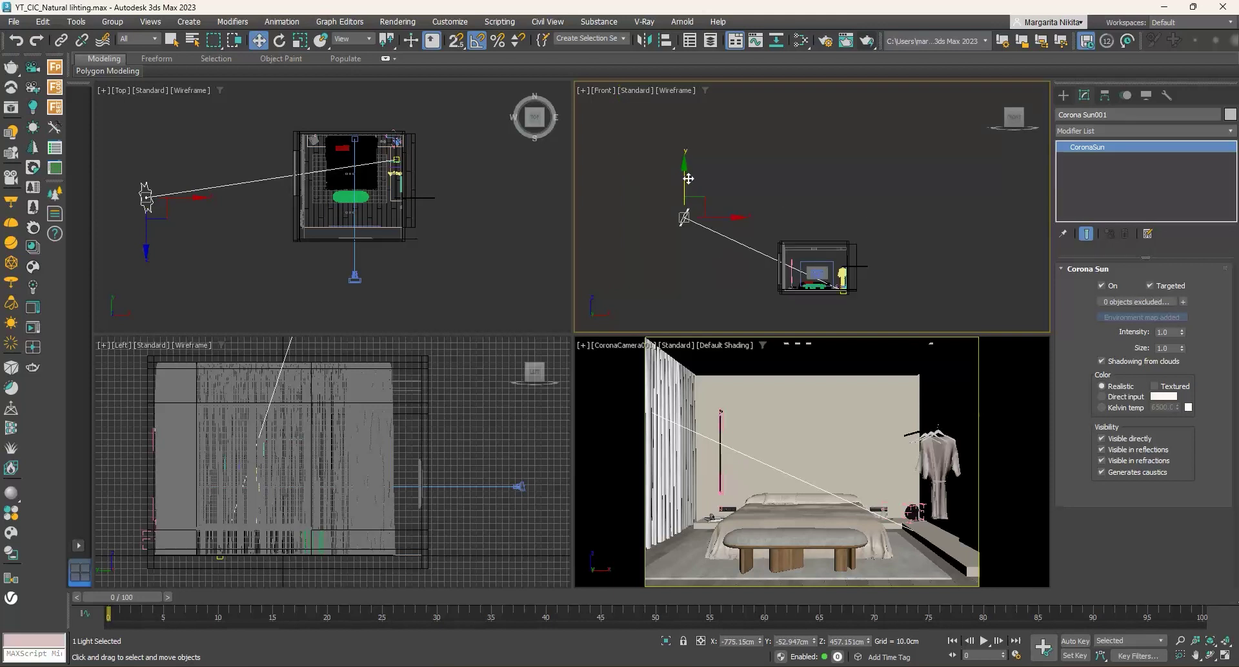
left_click_drag(689, 179, 681, 161)
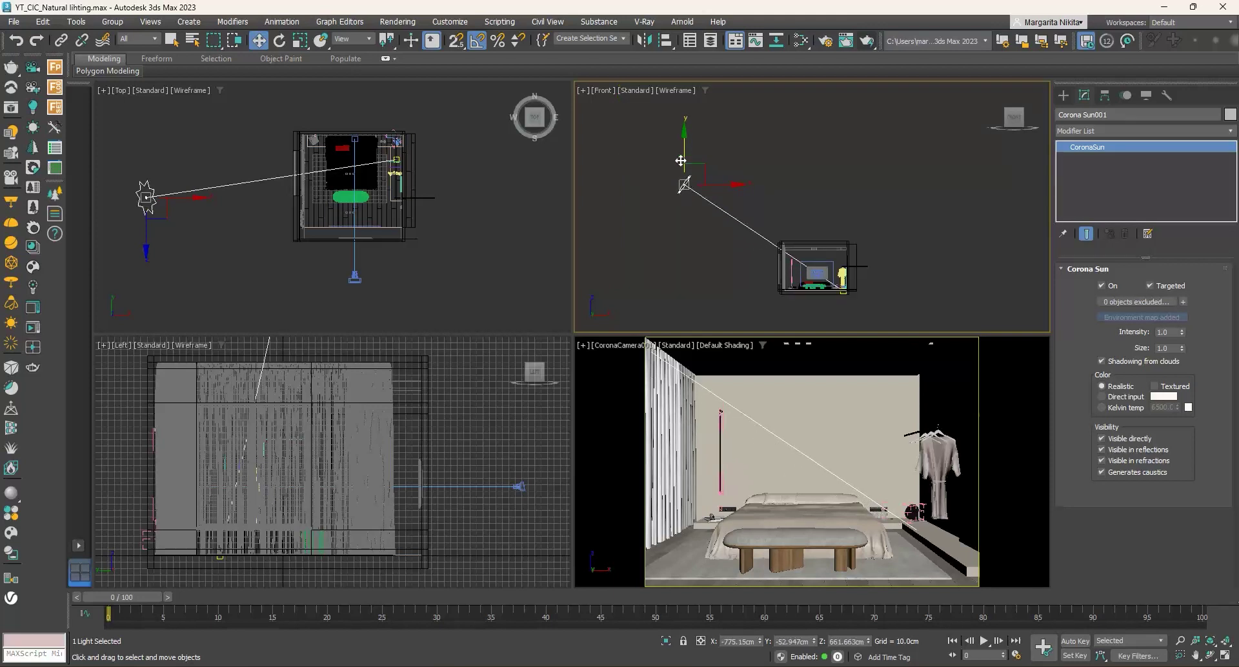
middle_click(813, 396)
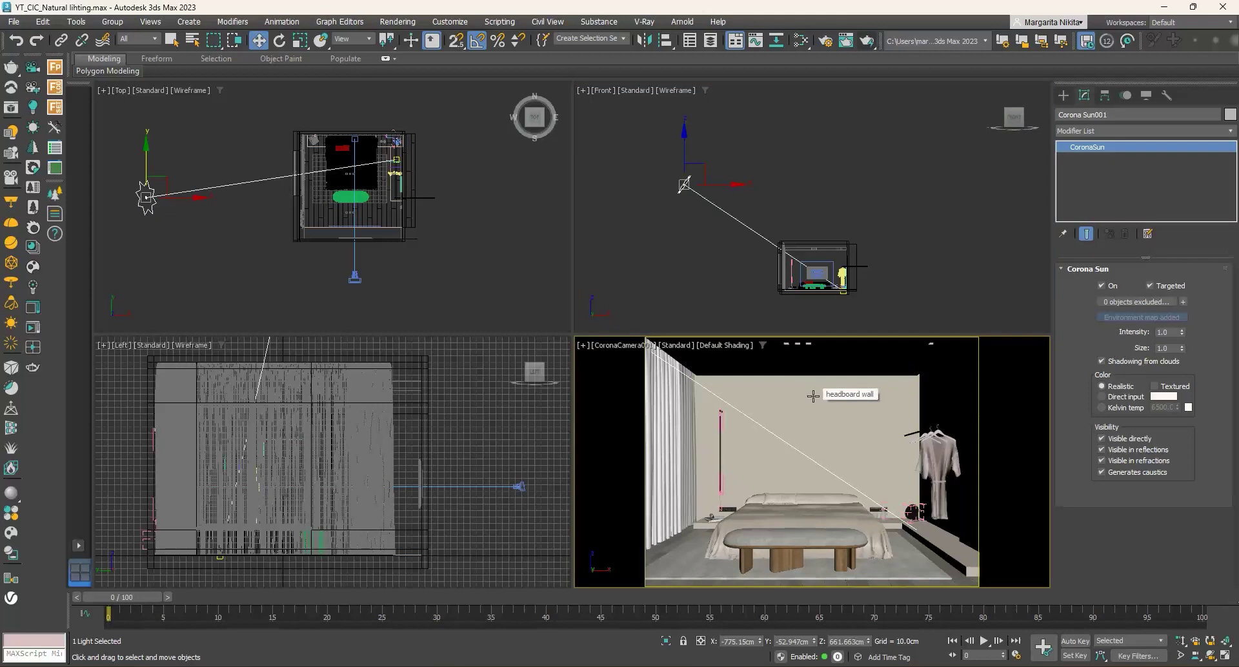
- Render the camera view and set Tone Mapping Simple Exposure to 0.0 and White Balance to 6000
left_click(867, 43)
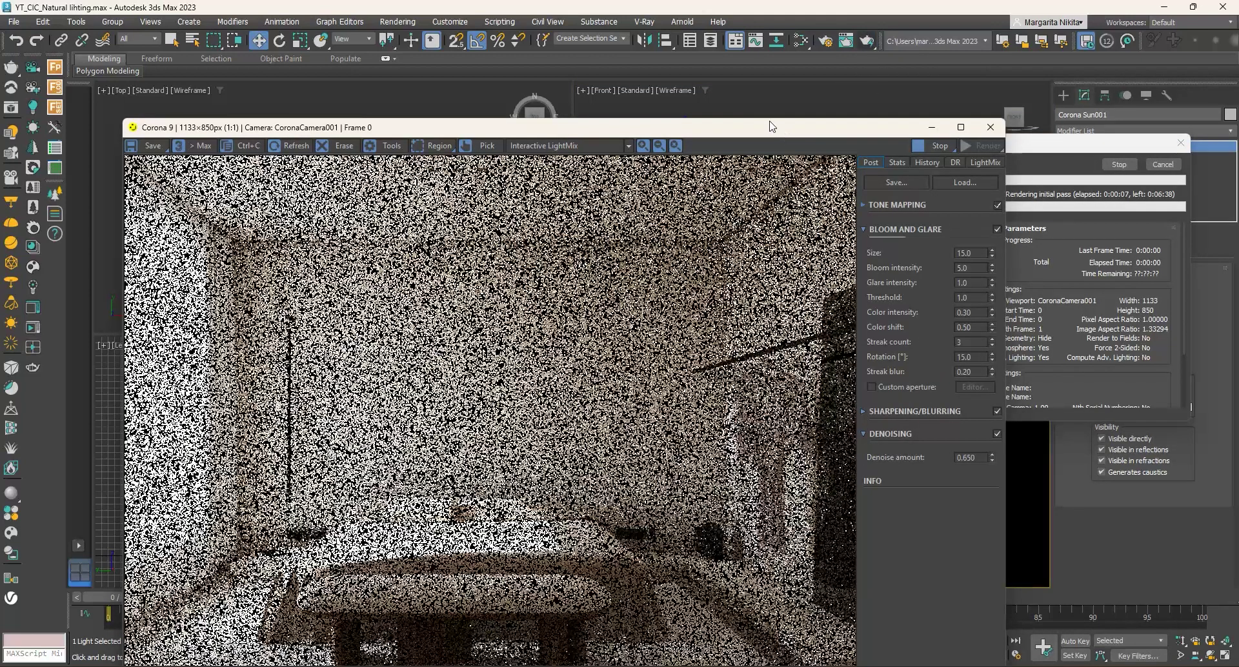
left_click_drag(772, 126, 737, 67)
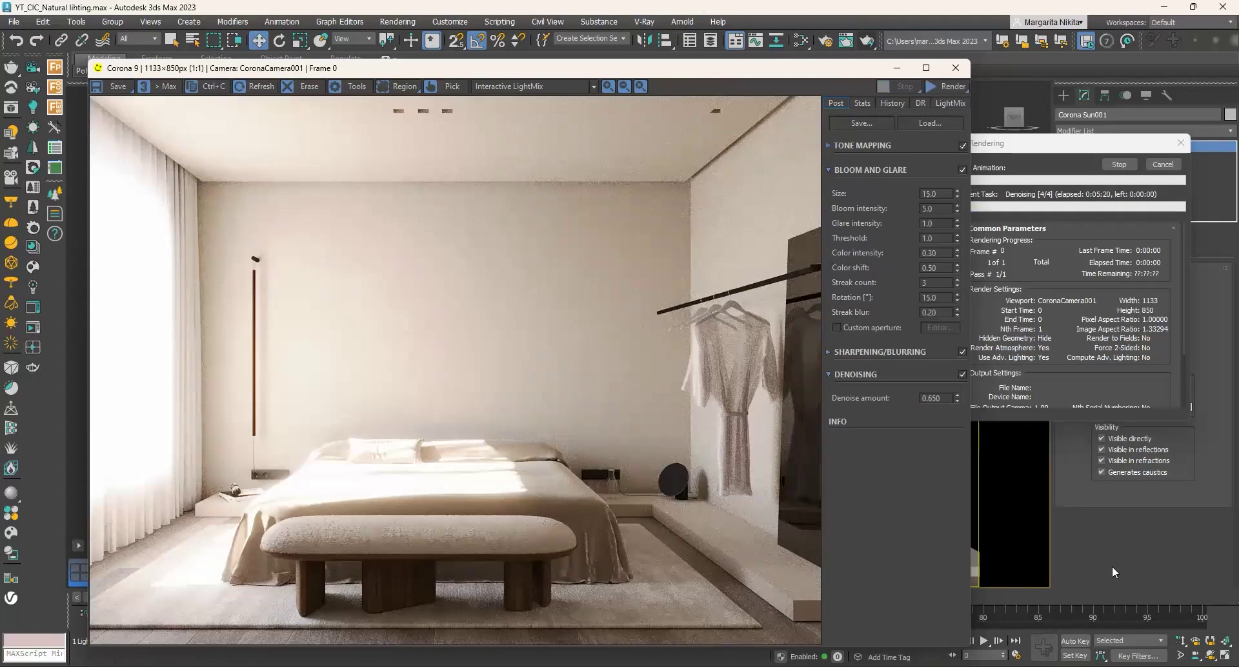
left_click(830, 146)
double_click(943, 170)
type("0.60")
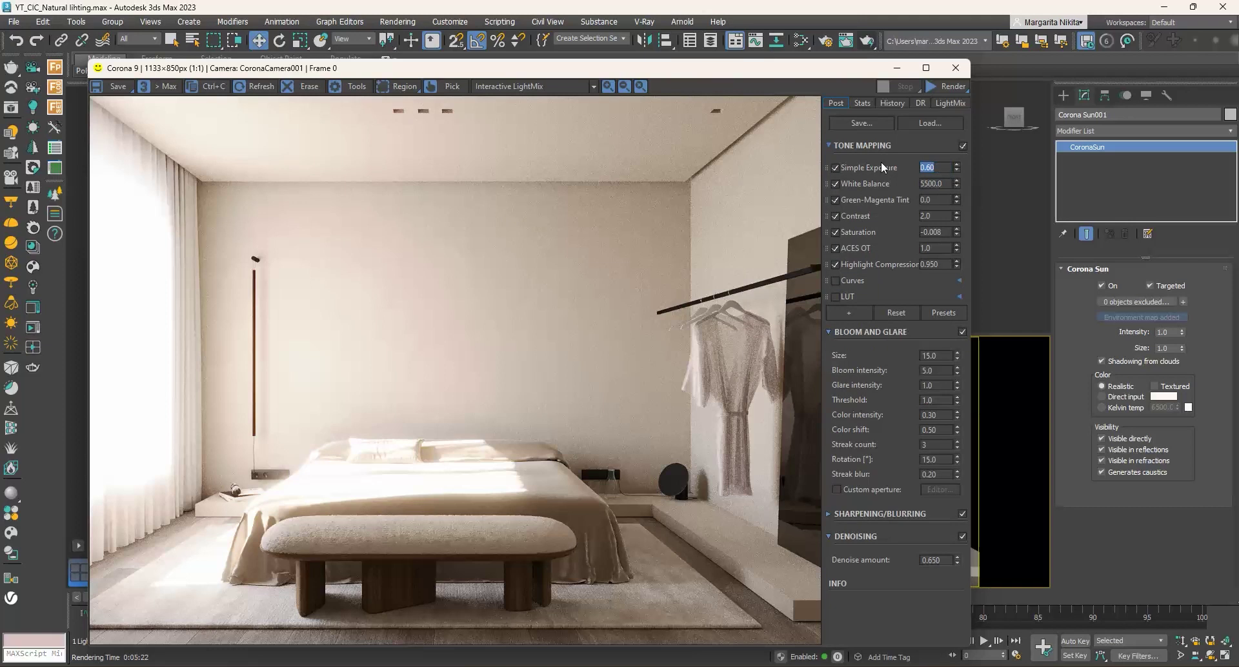
key("Return")
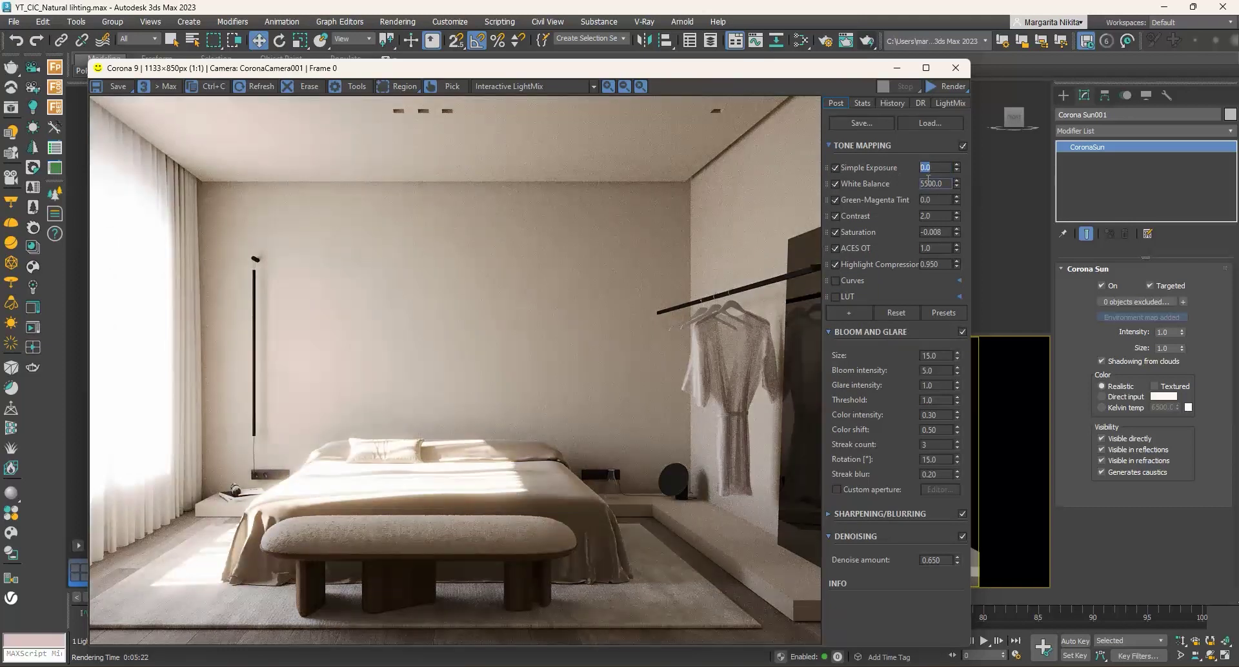
left_click(926, 183)
double_click(926, 184)
type("6000")
key("Return")
- Store the current render as a VFB history snapshot and close the frame buffer
left_click(890, 103)
left_click(879, 122)
left_click(957, 68)
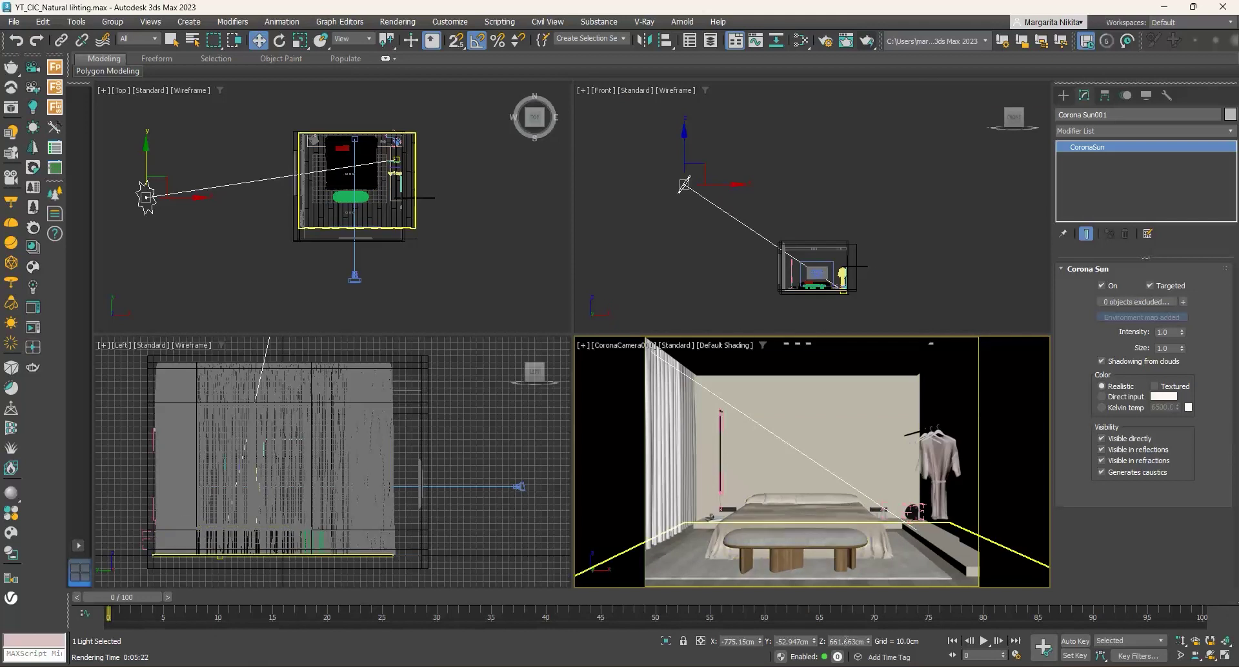
- Set Corona Sun001's Z position to 250 cm
double_click(848, 642)
type("250")
key("Return")
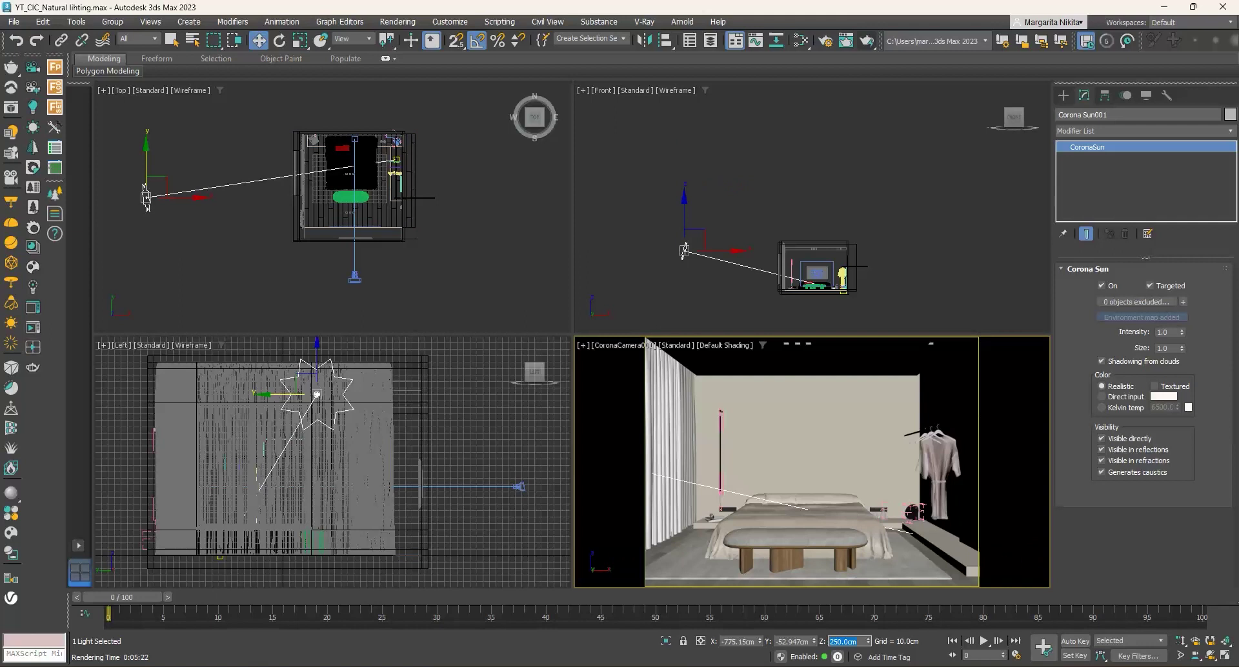
- Re-render, lower the White Balance below 6000, and set Contrast to 1.0
left_click(865, 38)
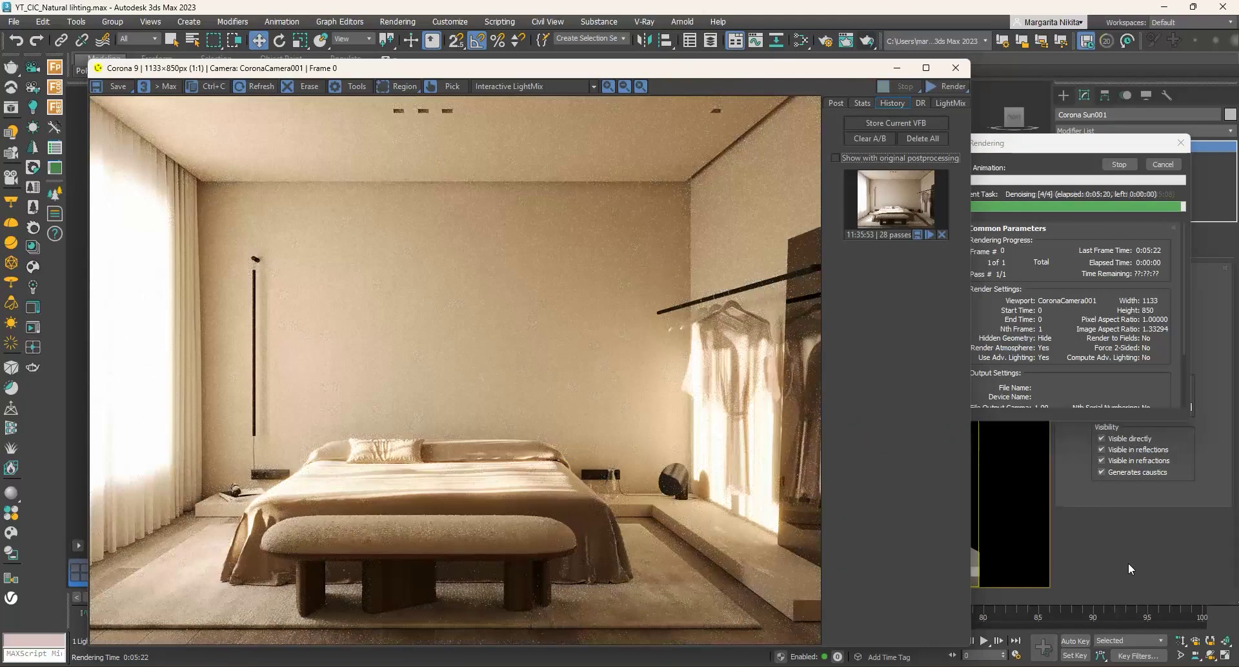
left_click(835, 103)
double_click(933, 183)
left_click_drag(956, 187, 956, 237)
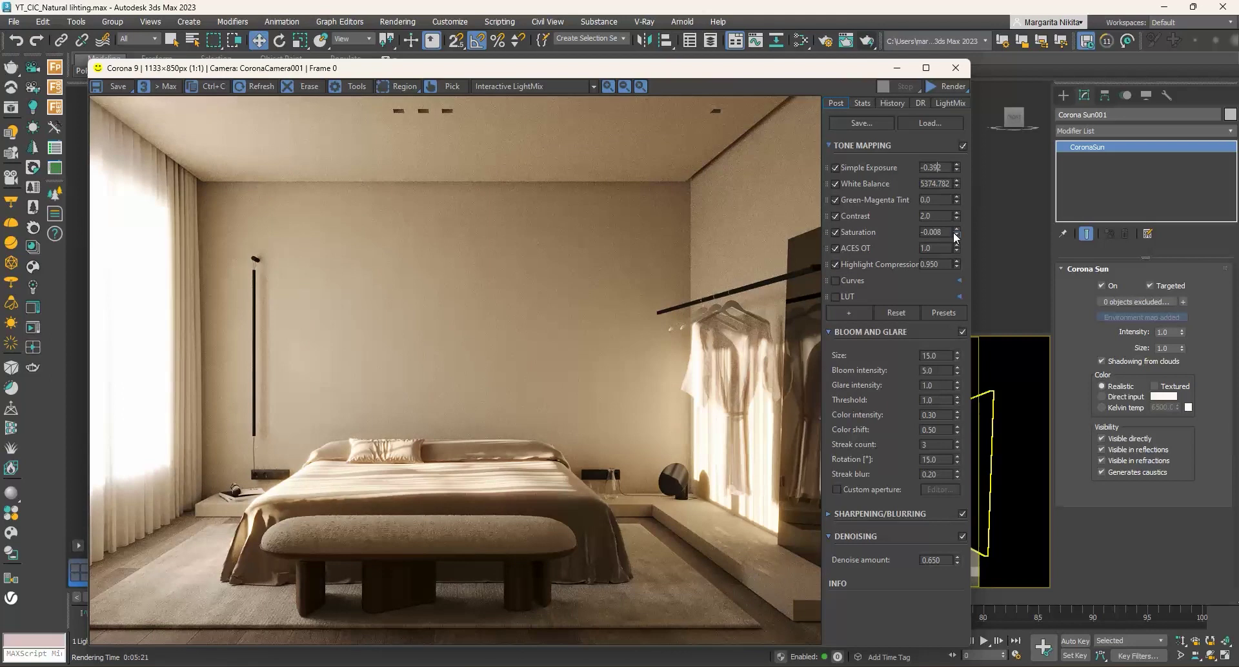
double_click(936, 217)
type("1.0")
key("Return")
- Clear the old CoronaSun001 intensity value in LightMix
left_click(951, 102)
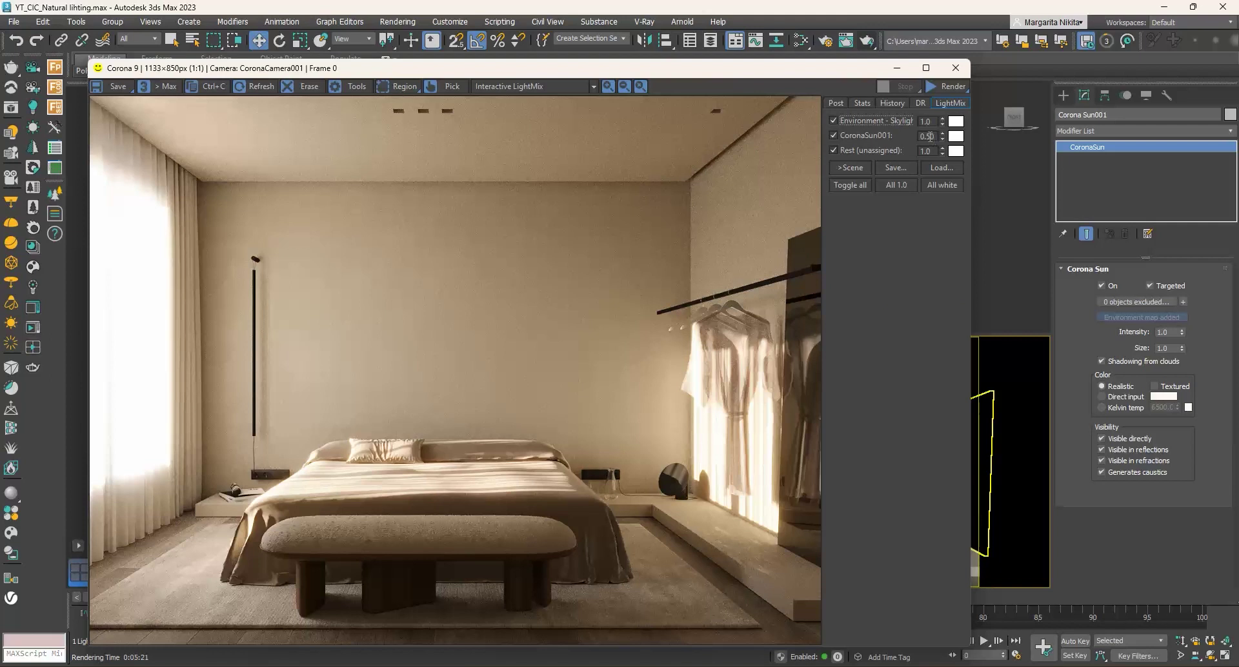
left_click(936, 136)
key("BackSpace")
key("BackSpace")
- Enter the new CoronaSun001 LightMix value, store the render, and A/B compare it with the earlier snapshot
type("3")
left_click(893, 102)
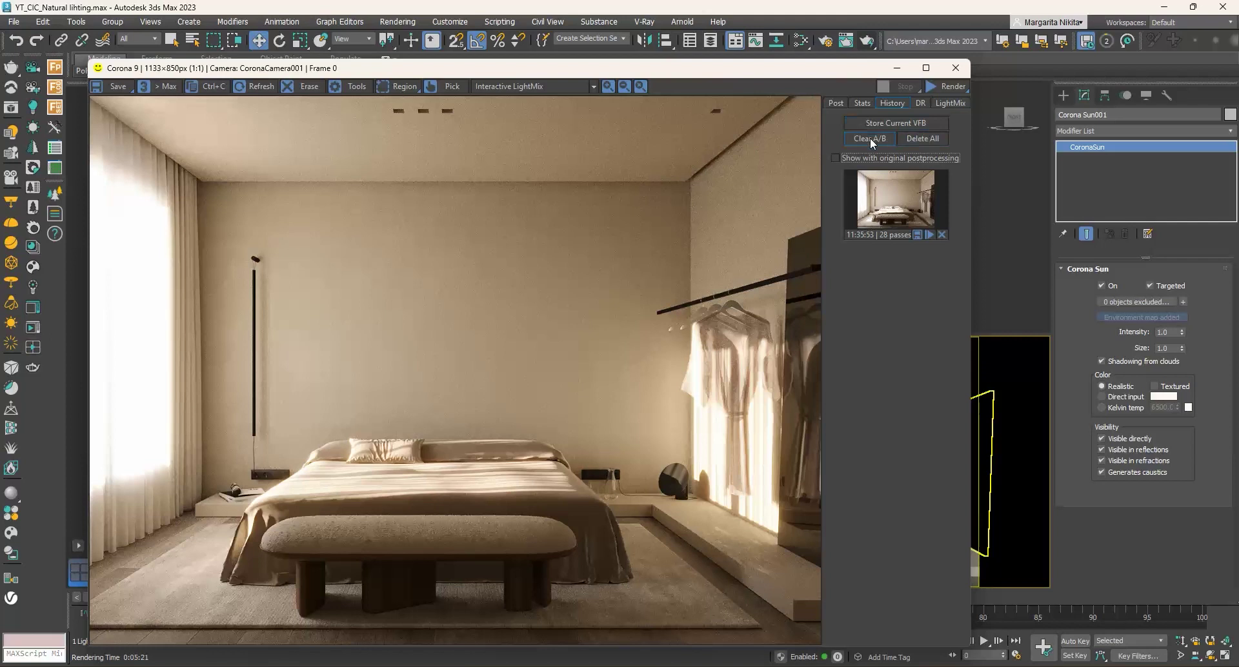
left_click(879, 123)
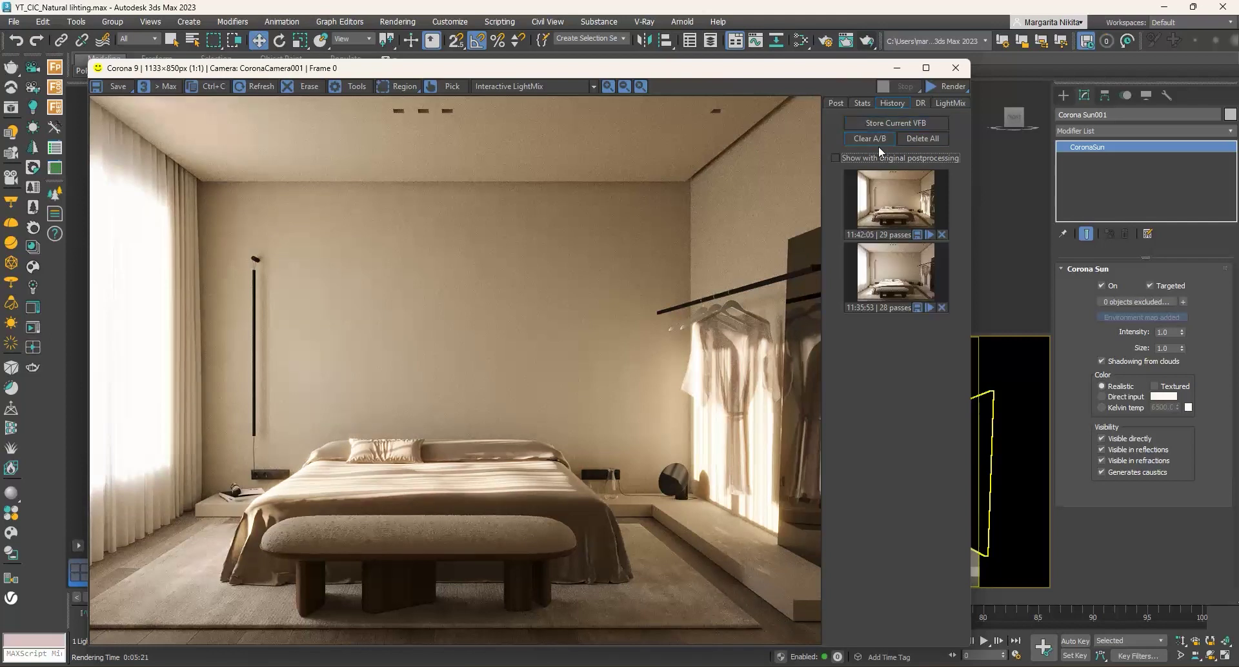
left_click(931, 254)
left_click(931, 254)
left_click_drag(456, 309, 445, 255)
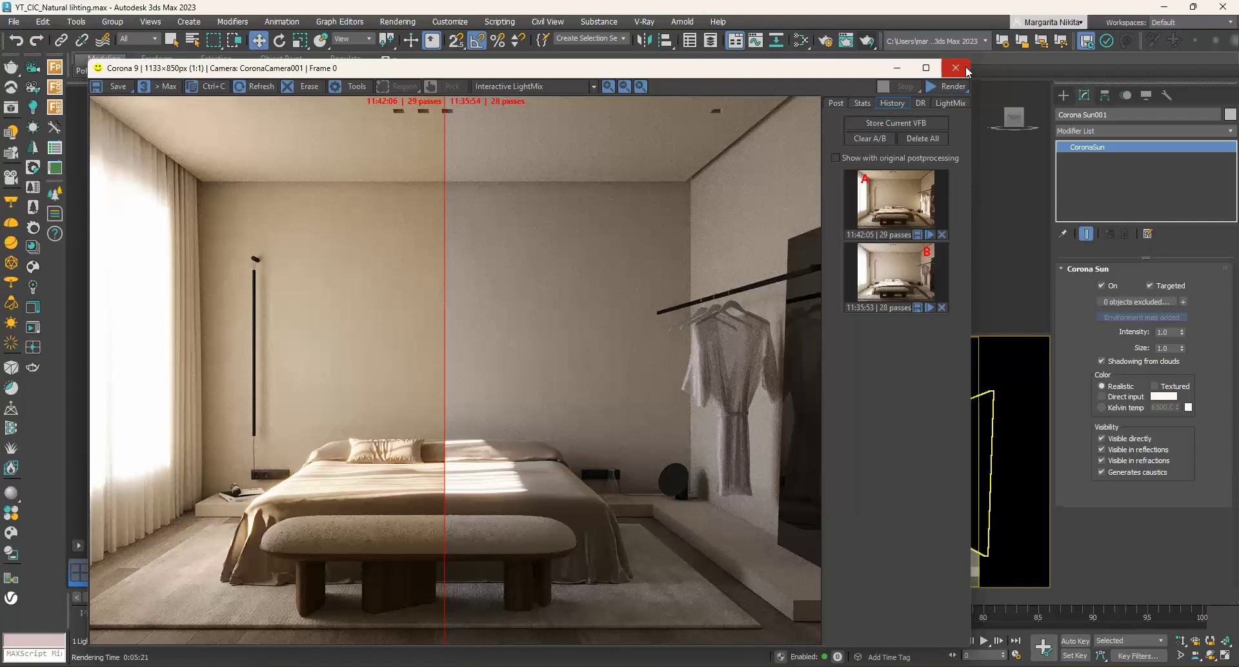
- Set Corona Sun001's colour to Direct input white and start a fresh render
left_click(956, 68)
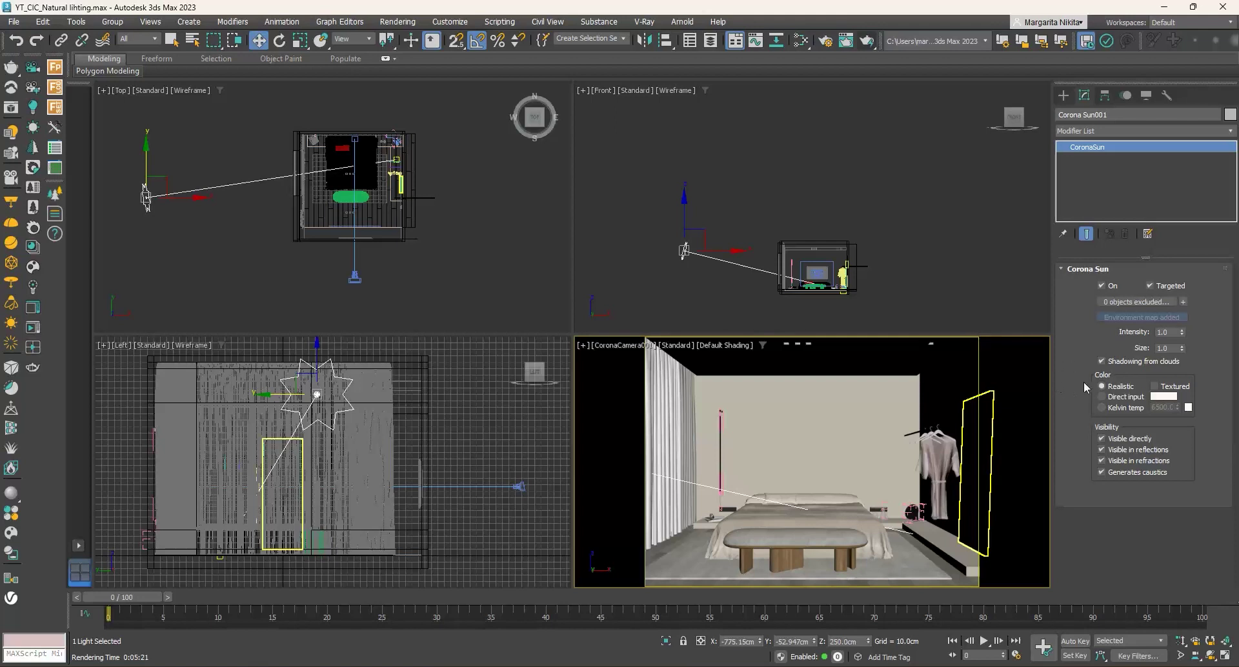
left_click(1103, 397)
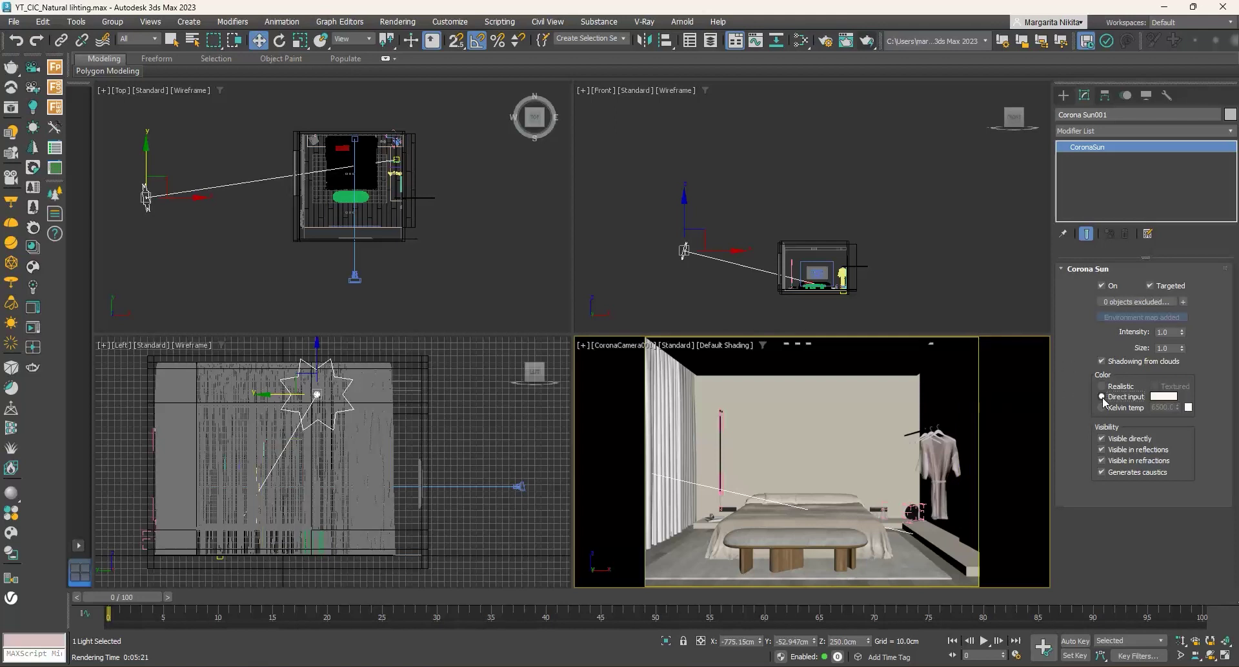
left_click(1164, 397)
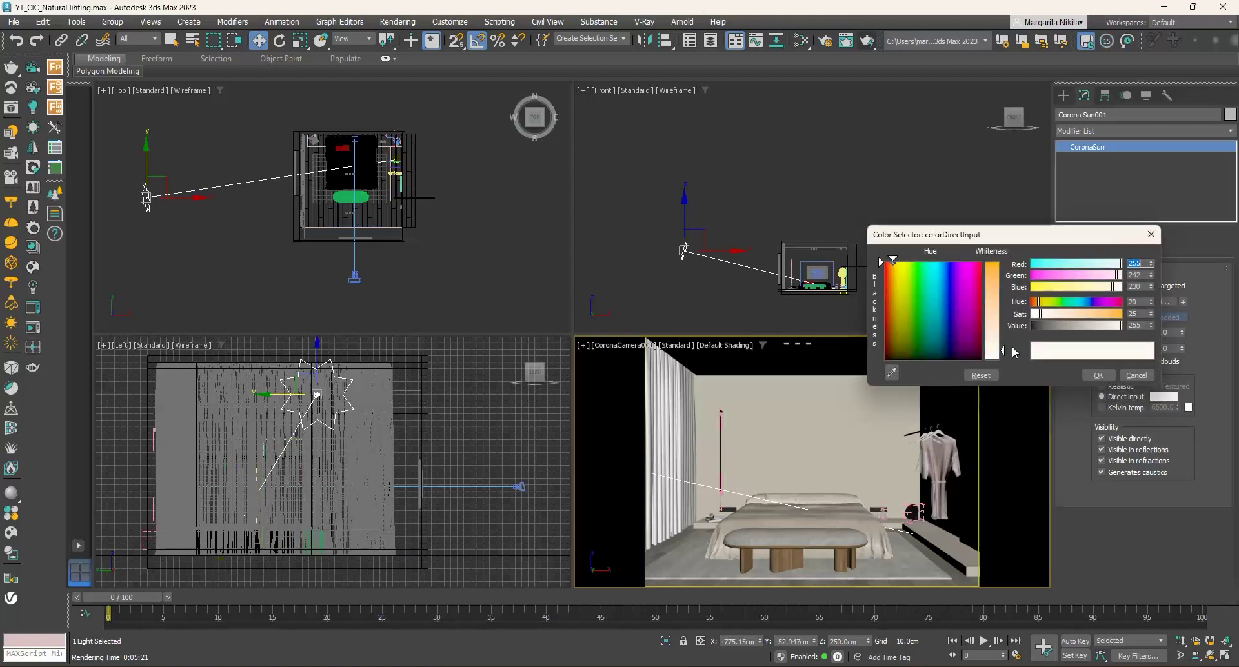
left_click(1098, 376)
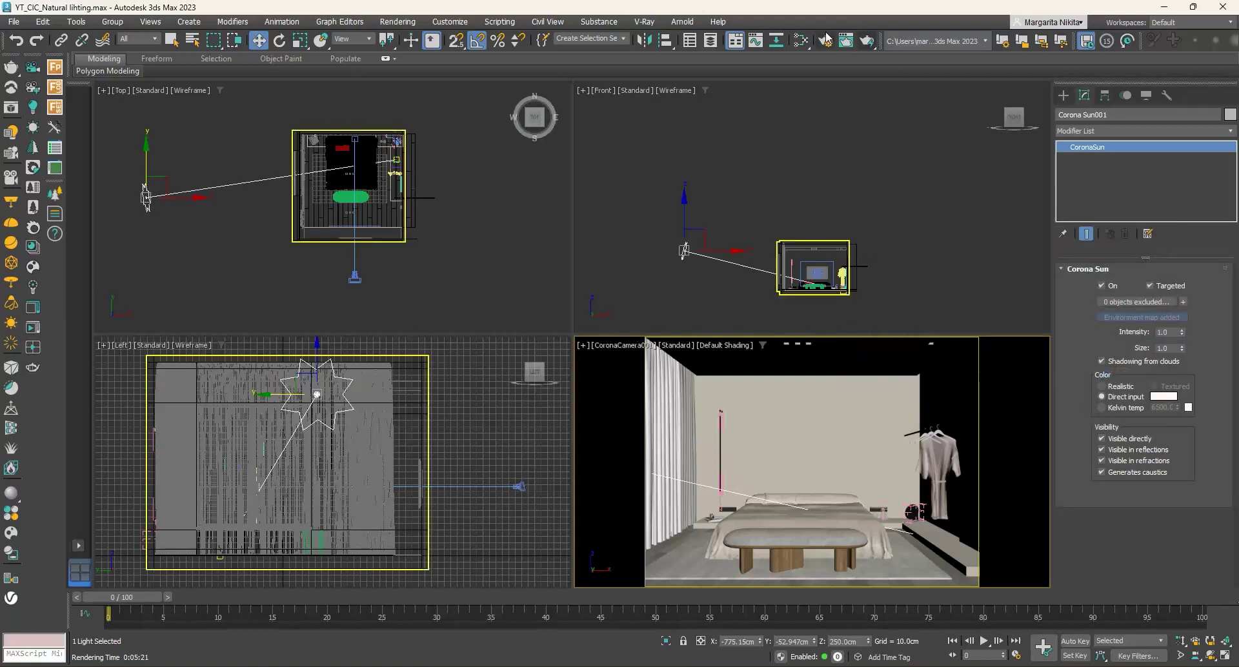
left_click(867, 40)
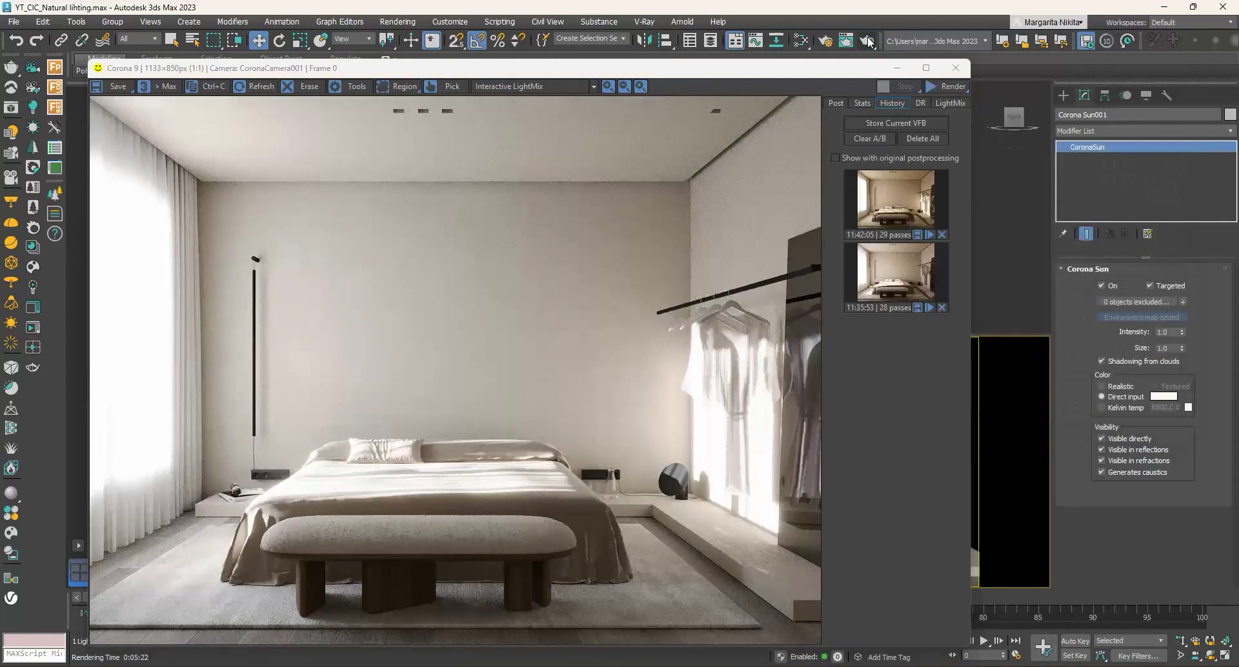
- Raise White Balance to 6604.308 and lower Simple Exposure to -0.656 in Post
left_click(839, 103)
left_click_drag(958, 186, 958, 149)
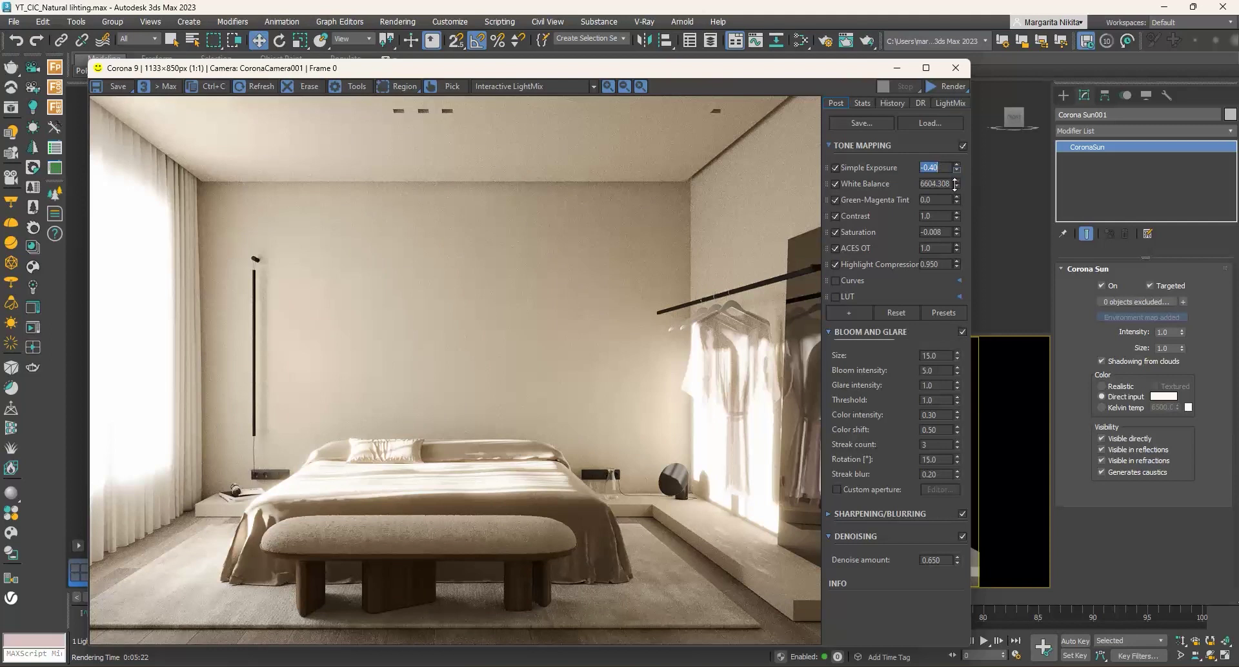
left_click_drag(956, 169, 957, 200)
- Store the render in history and A/B compare it with the previous one, splitting mid-image
left_click(894, 102)
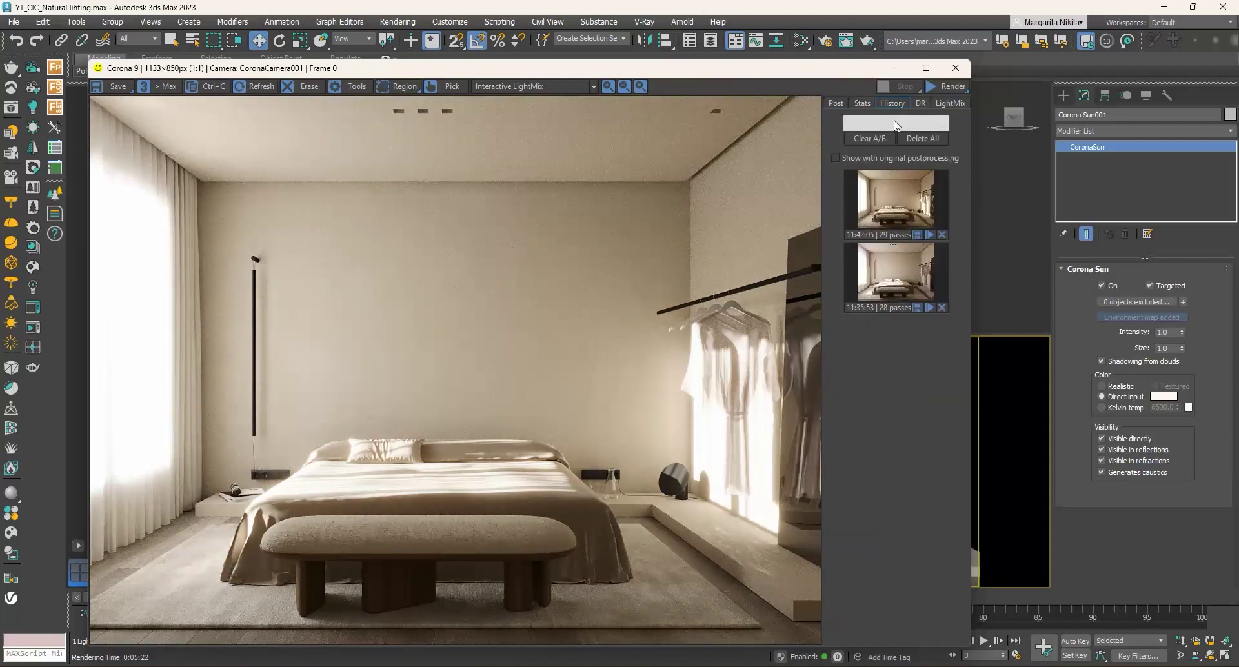
left_click(894, 122)
left_click(865, 180)
left_click(927, 251)
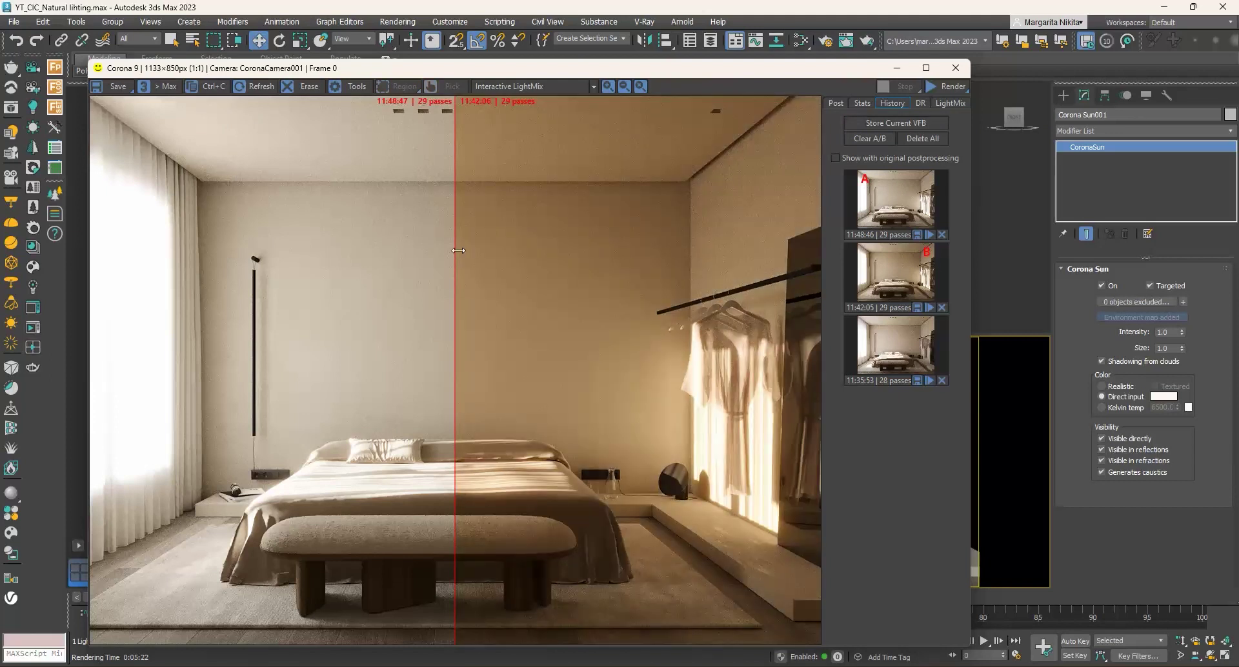
left_click_drag(448, 248, 246, 223)
left_click_drag(343, 218, 422, 221)
- Set Corona Sun intensity to 3 and render again
left_click(955, 67)
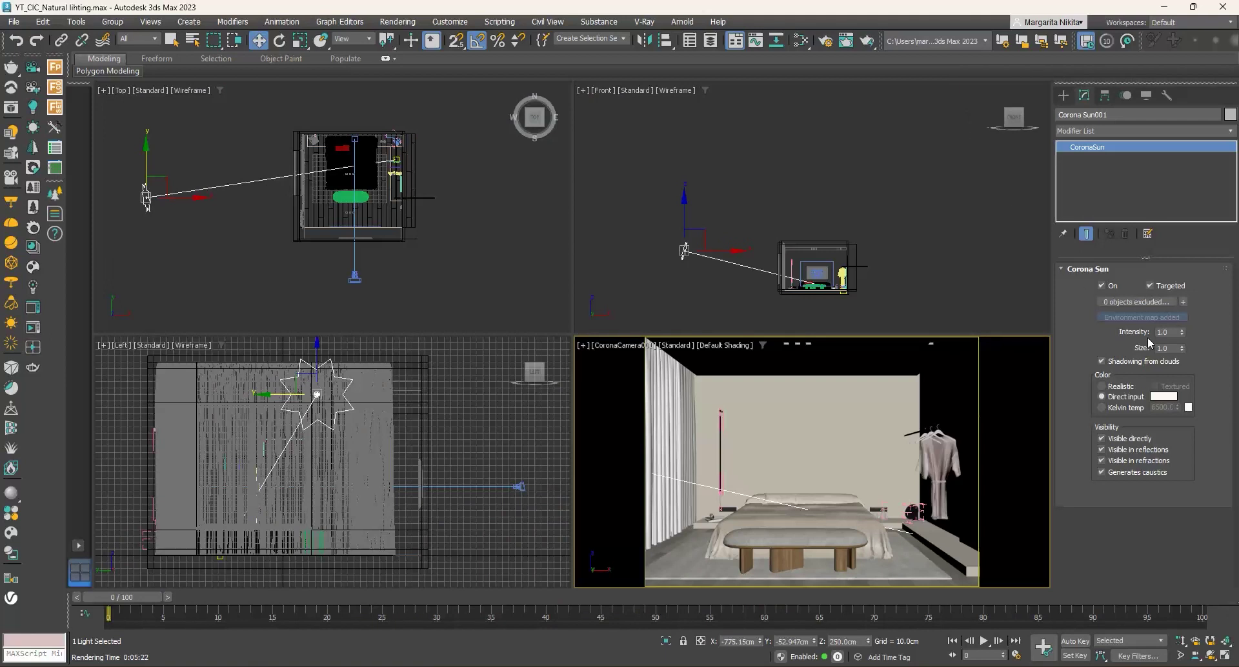
double_click(1166, 332)
type("3")
left_click(867, 41)
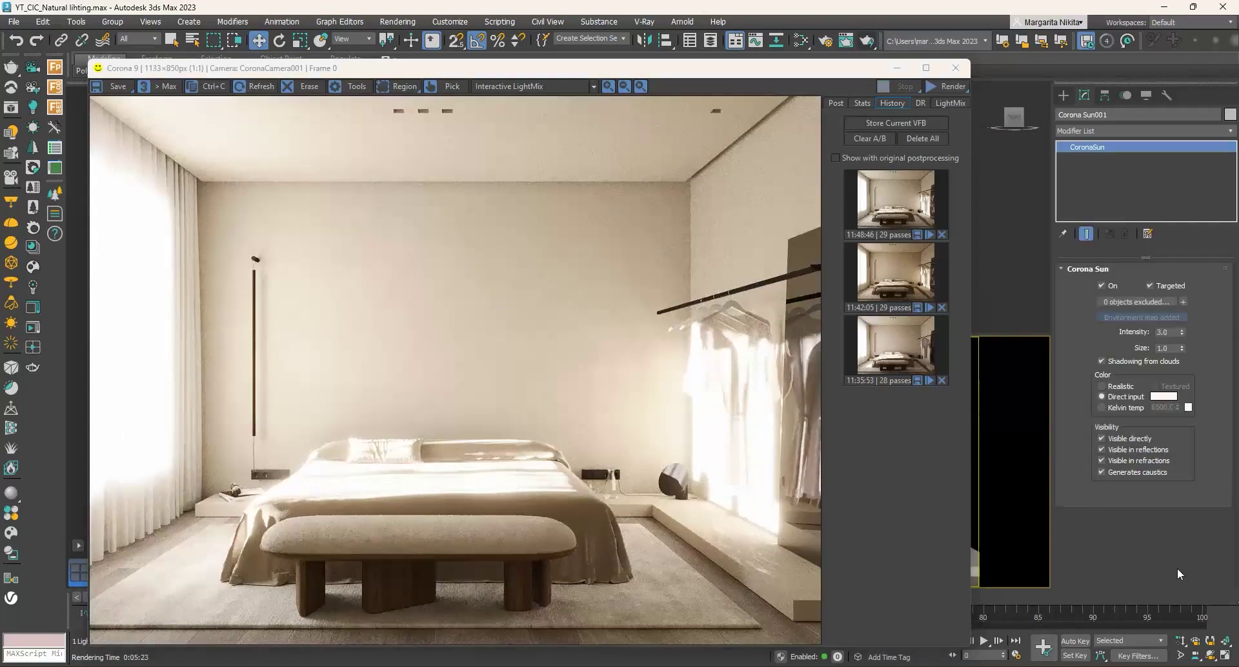
- Store the brighter render, A/B compare it with the previous snapshot, then close the VFB
left_click(914, 120)
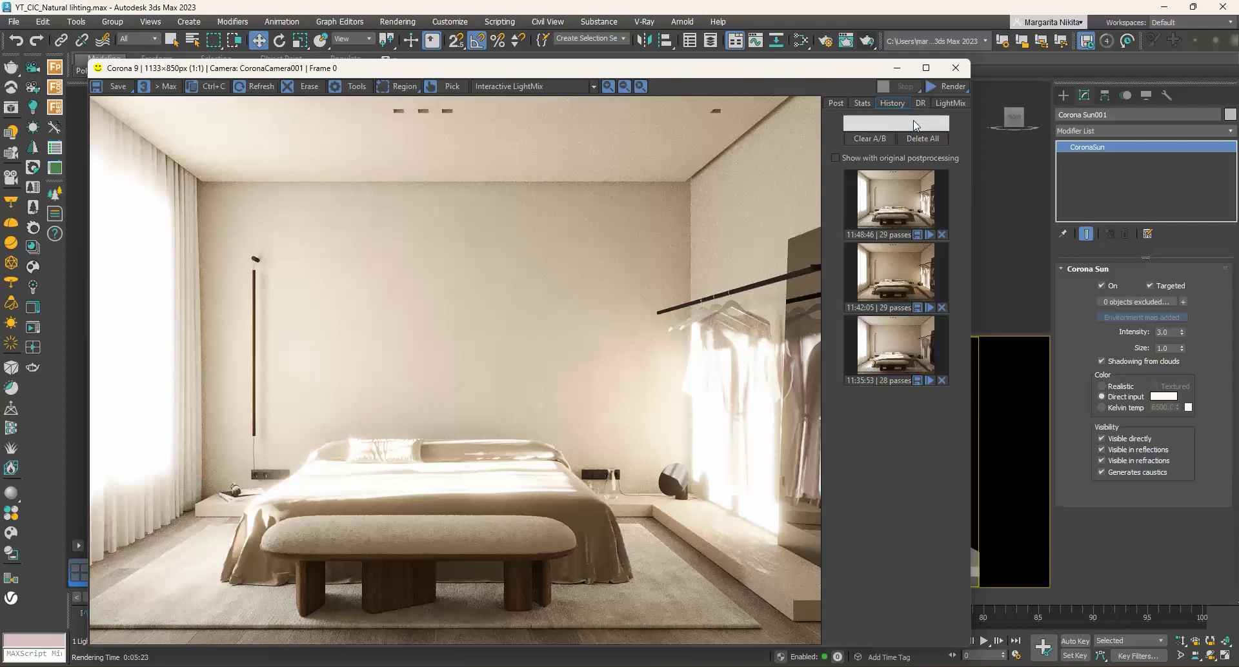
left_click(929, 235)
mouse_move(455, 296)
left_mouse_down()
mouse_move(834, 308)
mouse_move(77, 287)
mouse_move(799, 304)
mouse_move(442, 305)
left_mouse_up()
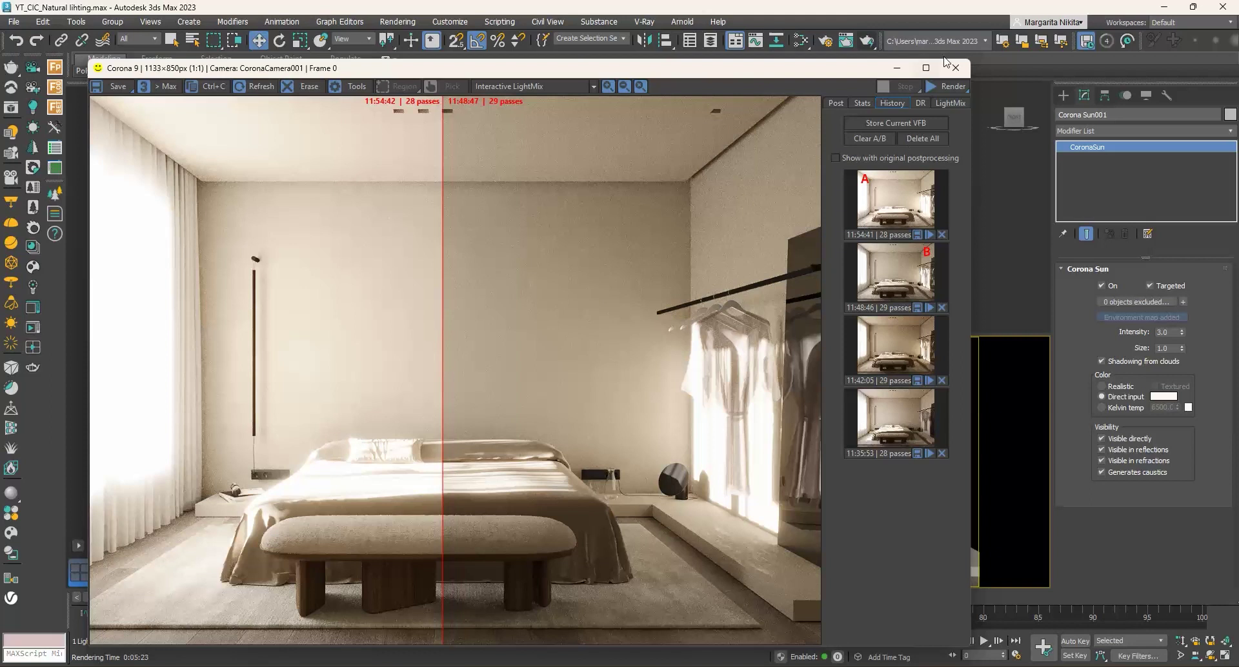
left_click(956, 67)
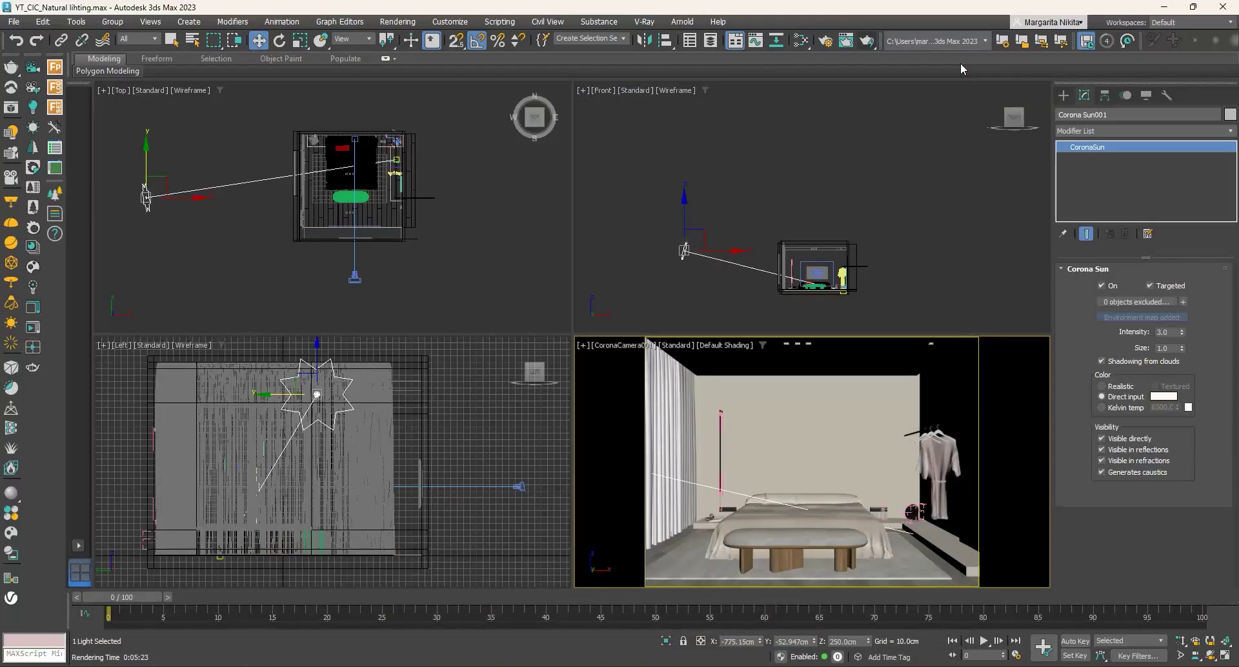
- Set the Corona Sun intensity to 1.0 and size to 7.0, then start a new render
left_click(1134, 335)
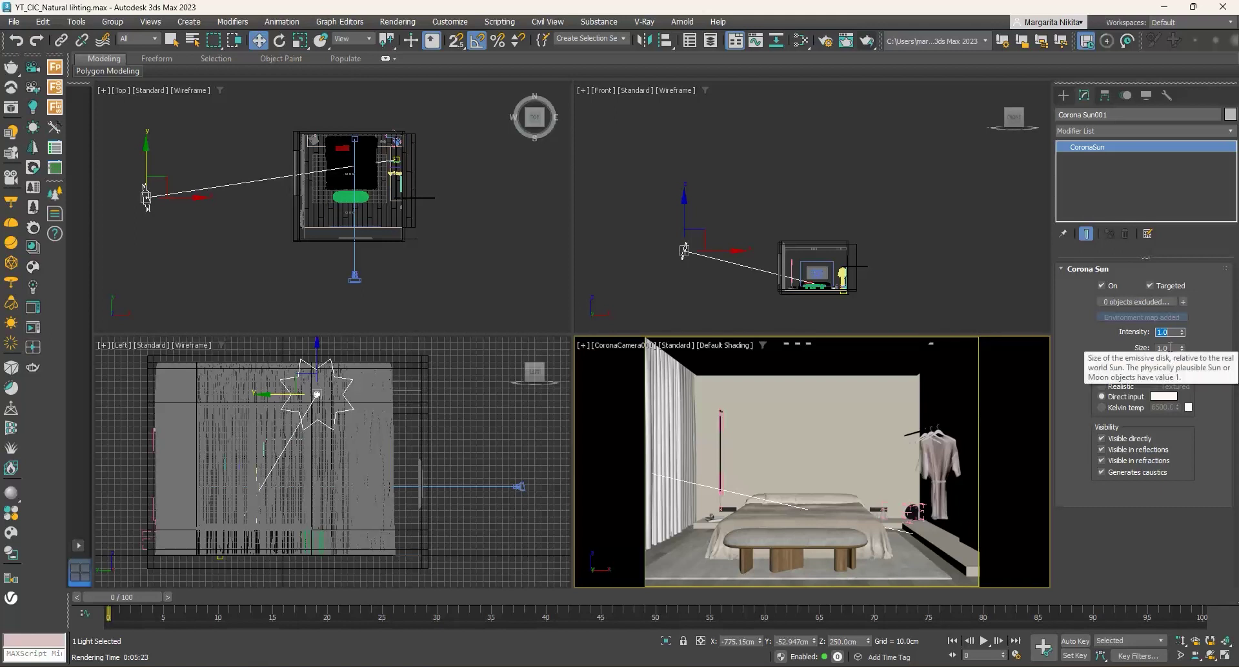
key("Tab")
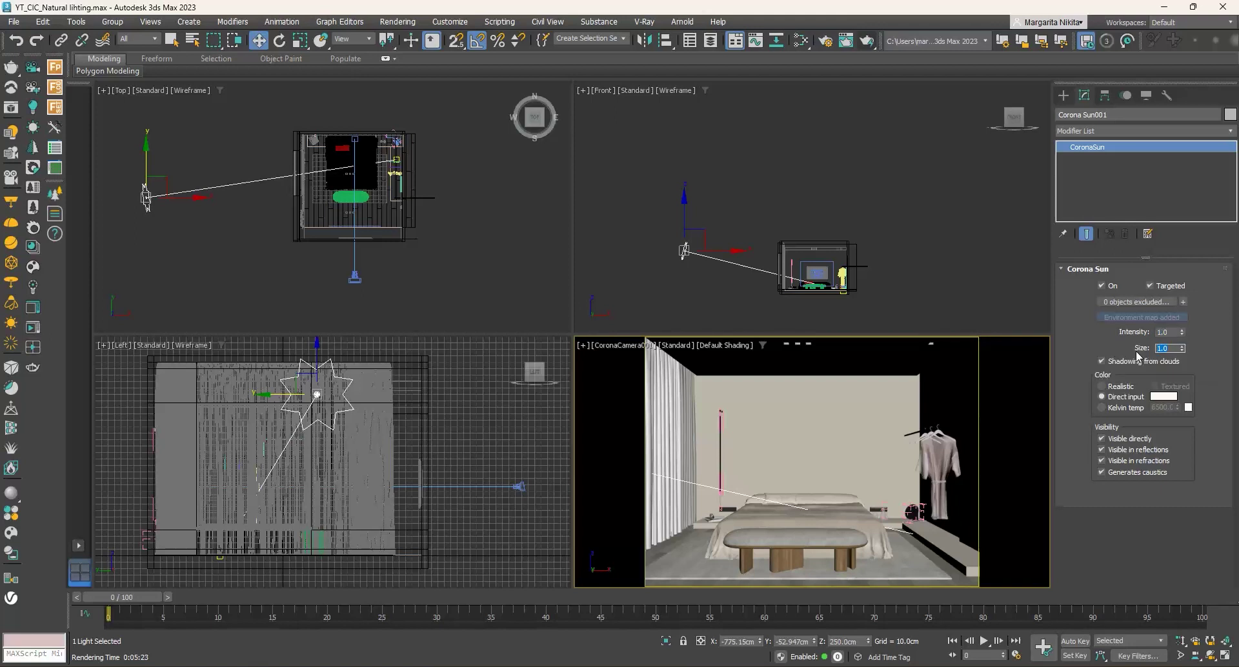
key("Return")
key("shift+q")
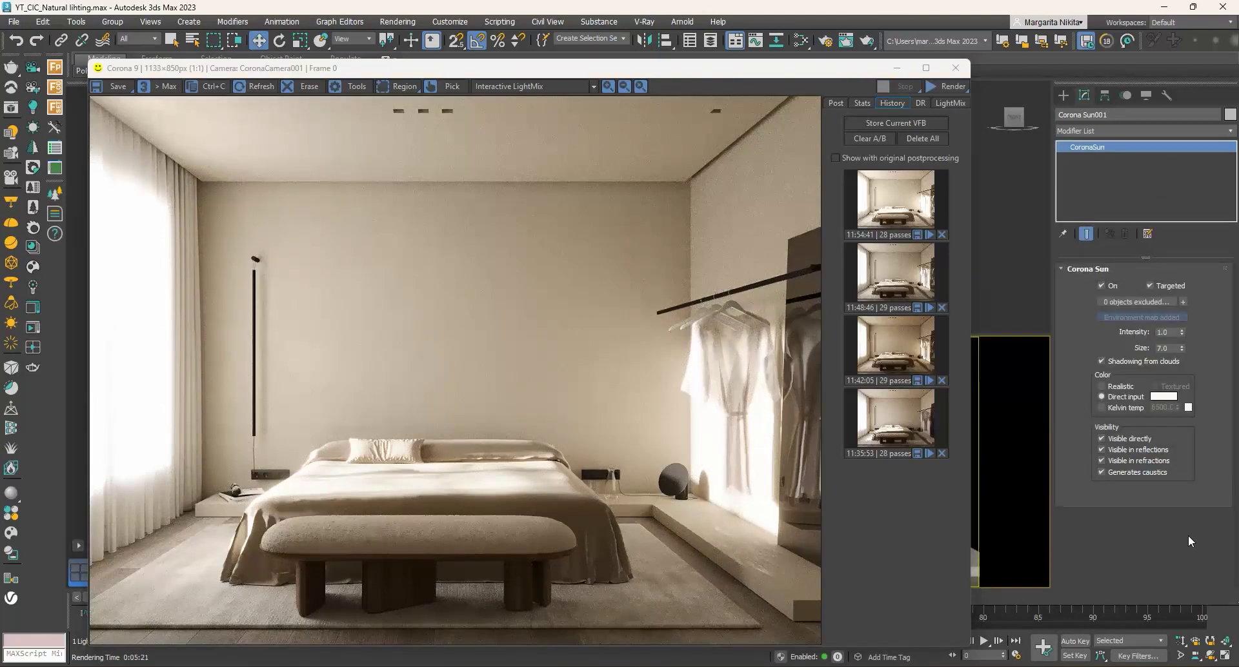
- Store the render in history and A/B compare it against the previous render
left_click(894, 123)
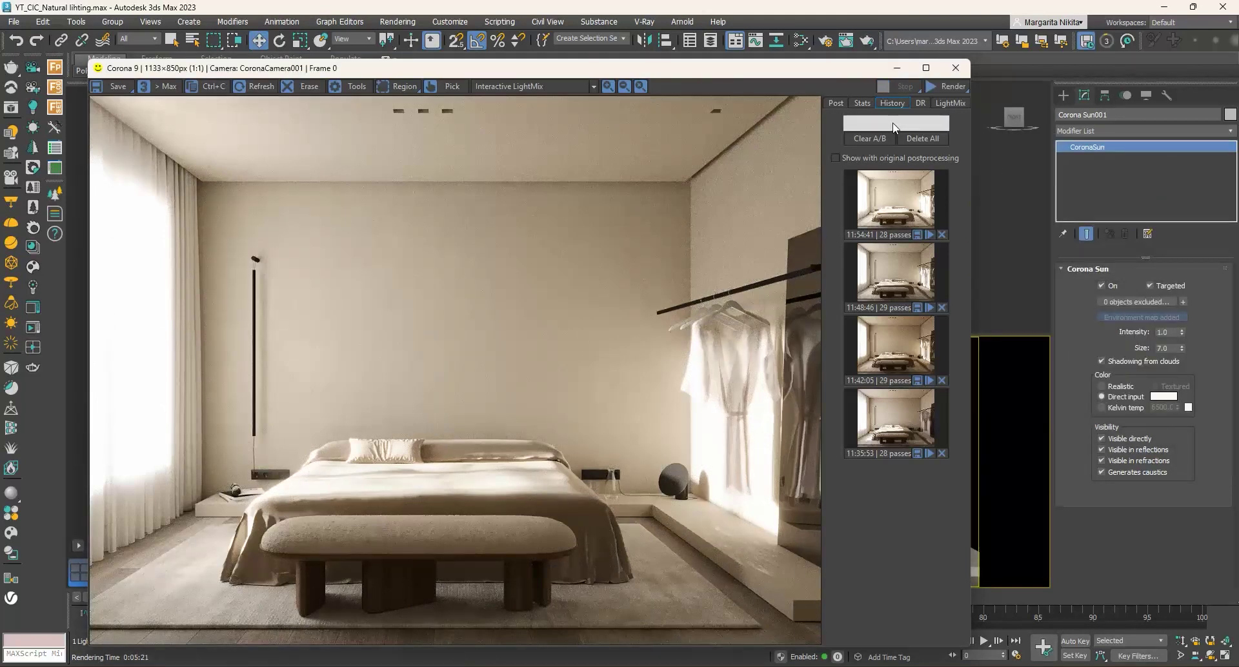
left_click(866, 180)
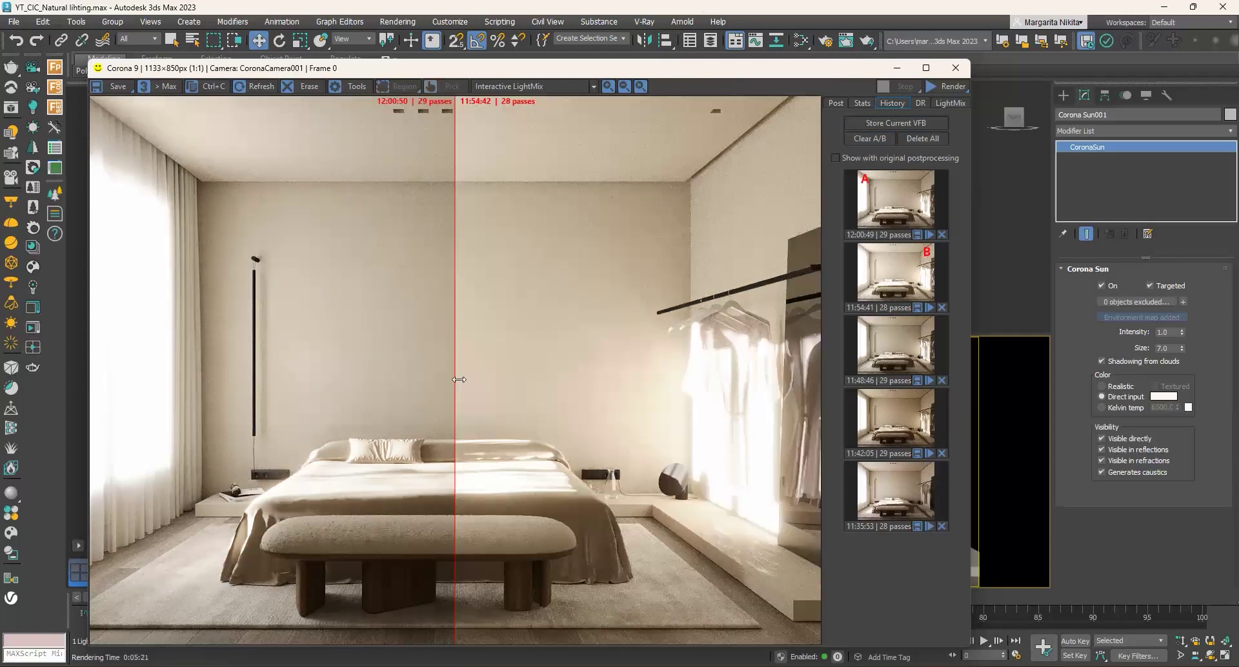
mouse_move(455, 381)
left_mouse_down()
mouse_move(803, 393)
mouse_move(213, 351)
mouse_move(789, 388)
mouse_move(430, 362)
left_mouse_up()
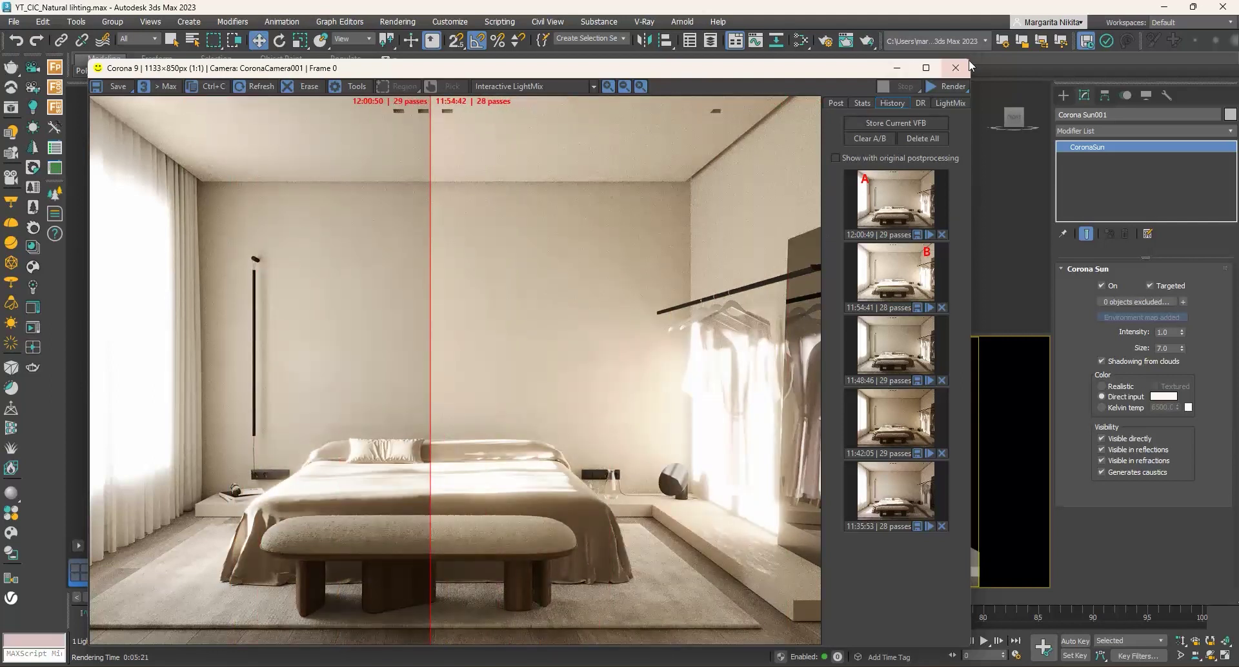
left_click(954, 68)
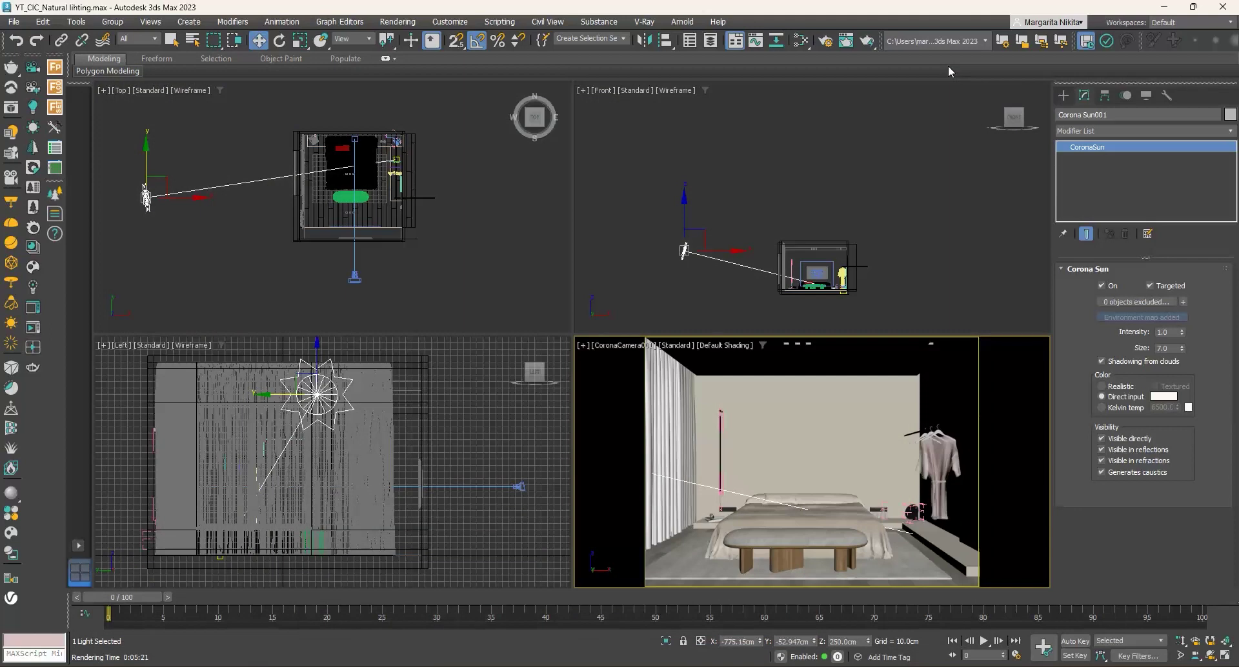
- Unhide the Olive tree via Unhide by Name
right_click(263, 218)
right_click(263, 218)
left_click(306, 140)
left_click(126, 92)
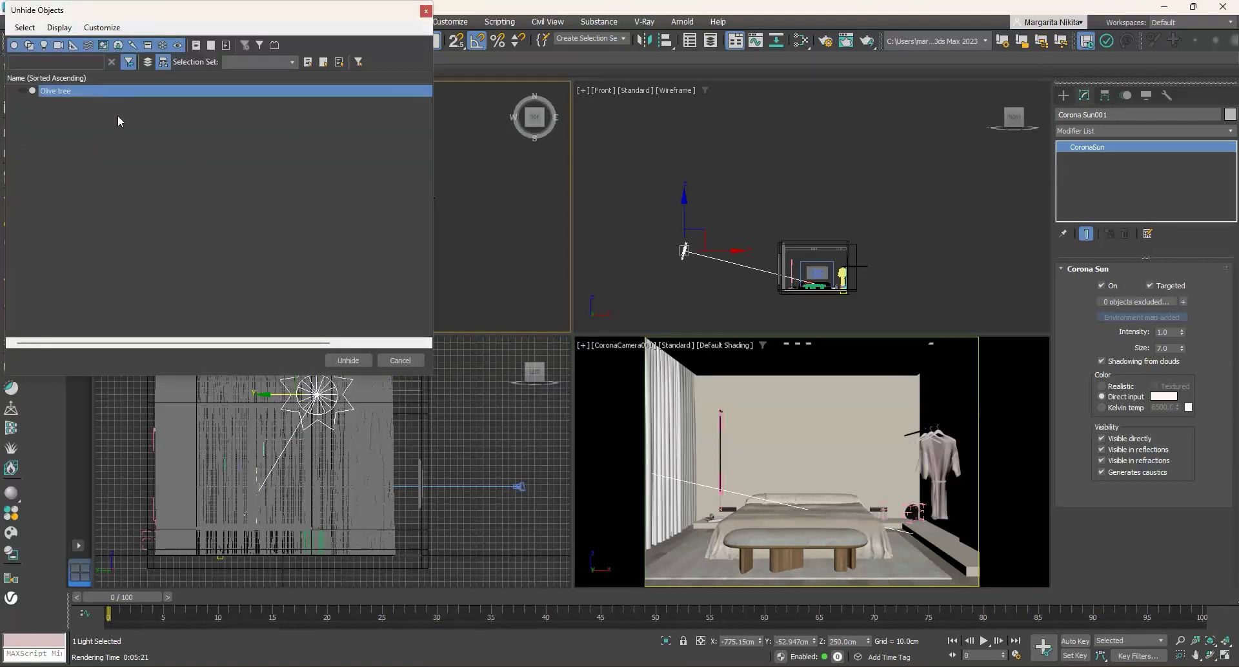
left_click(347, 361)
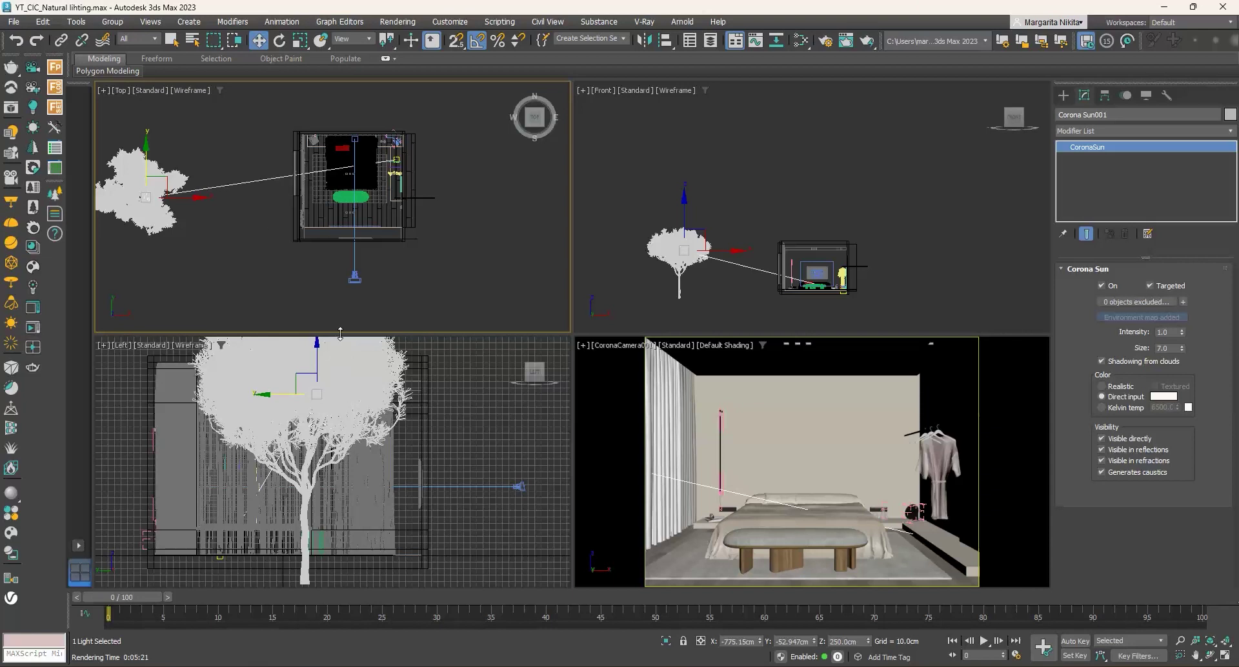
- Move the Corona Sun left past the tree and raise it higher
middle_click_drag(219, 192, 380, 196)
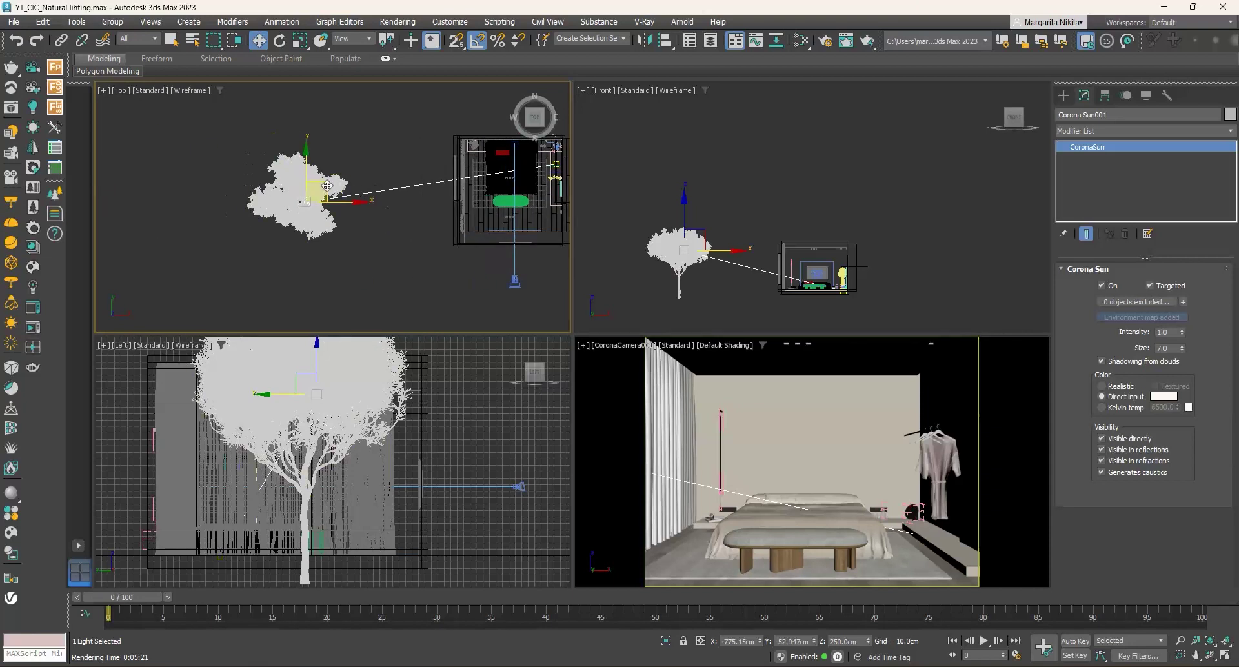
left_click_drag(320, 194, 167, 205)
middle_click_drag(649, 204, 704, 198)
left_click_drag(645, 204, 638, 175)
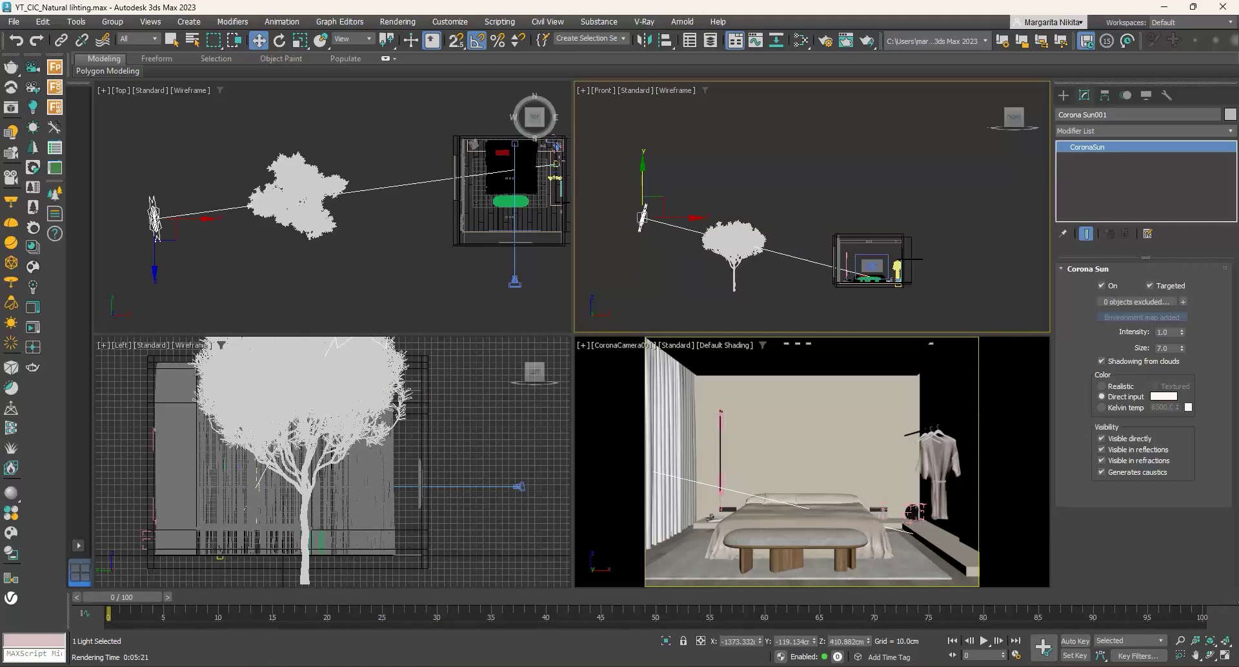
- Reposition the Corona Sun's target
scroll(552, 169, "up", 5)
left_click(541, 181)
scroll(542, 179, "down", 3)
left_click_drag(541, 172, 487, 147)
scroll(291, 165, "down", 3)
scroll(291, 165, "down", 2)
- Shift the Corona Sun along Y and raise it slightly in the front view
left_click(171, 199)
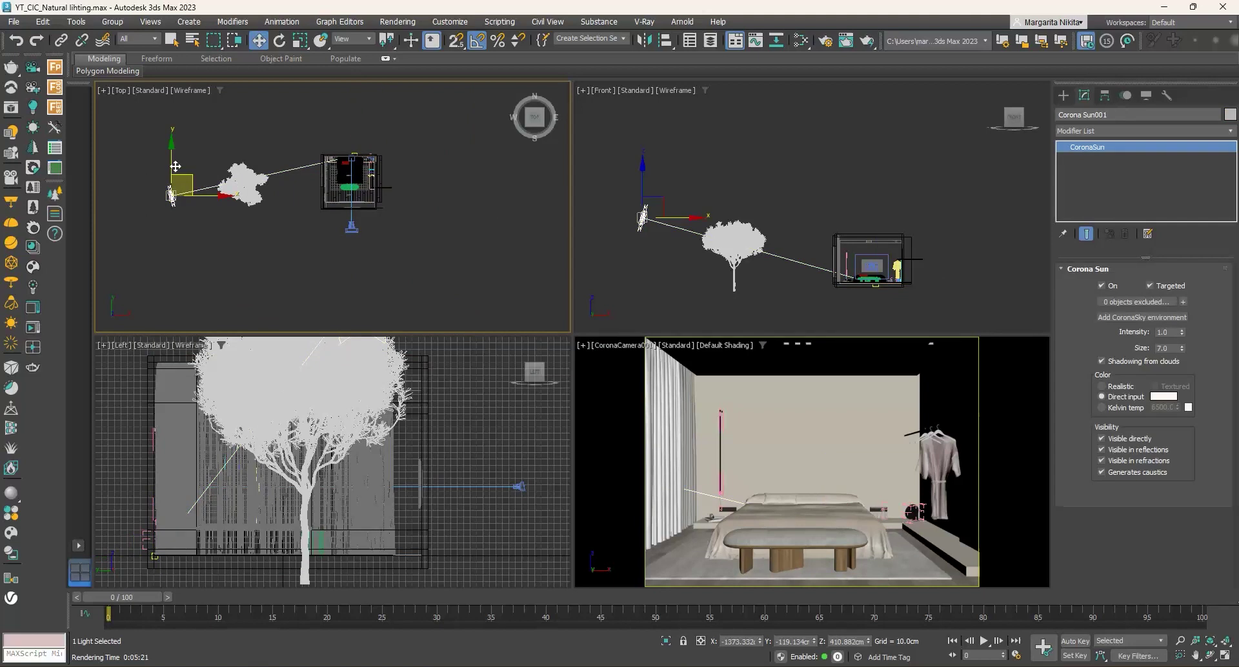
mouse_move(174, 164)
left_mouse_down()
mouse_move(175, 197)
mouse_move(180, 175)
left_mouse_up()
middle_click(674, 237)
left_click_drag(640, 170, 644, 168)
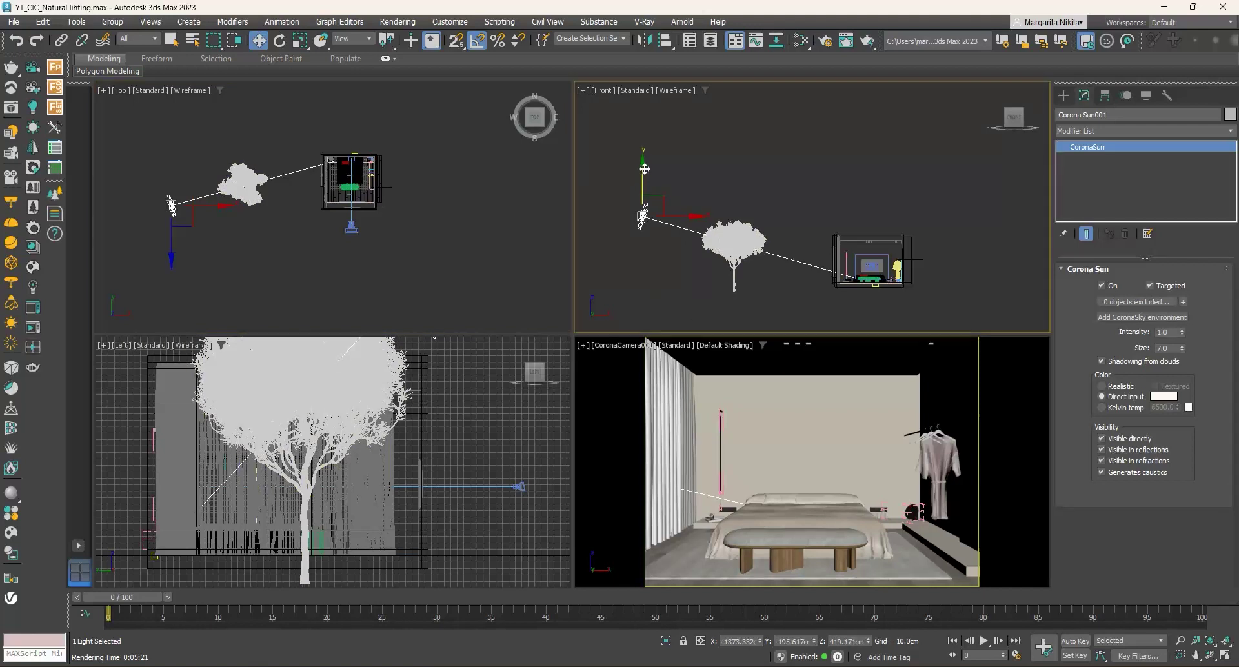
- Shift the Olive tree in the top view and nudge the sun down
middle_click(710, 391)
left_click(242, 187)
left_click_drag(243, 155, 171, 187)
left_click(171, 205)
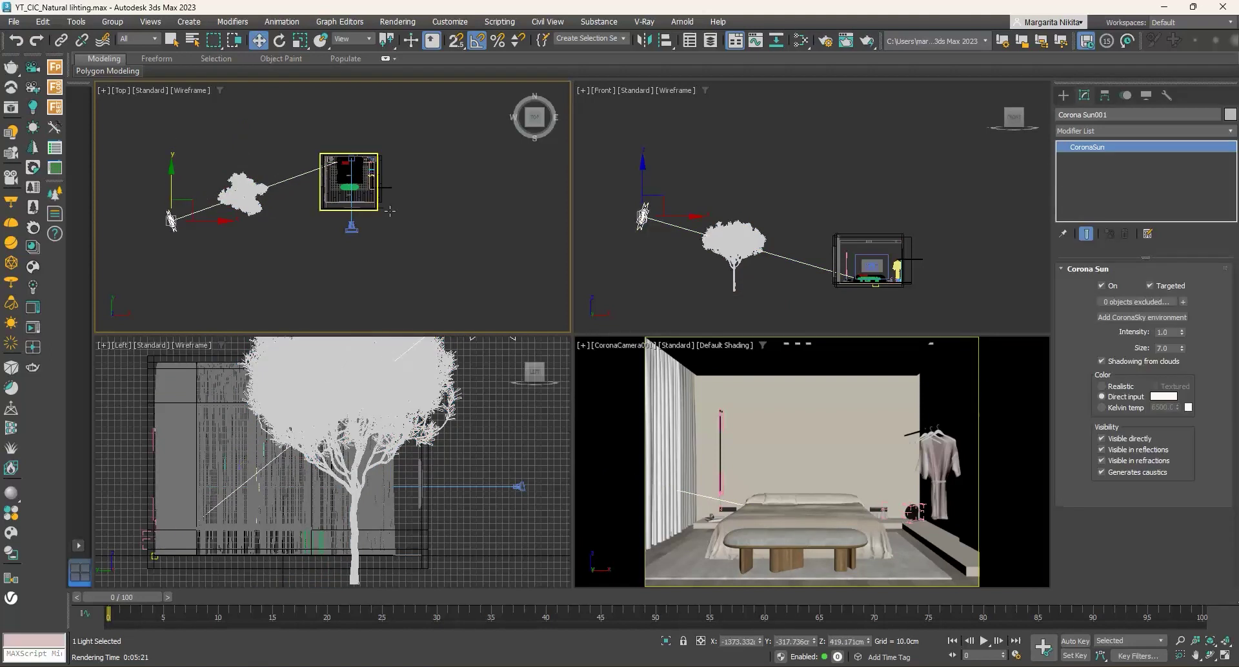
middle_click(774, 386)
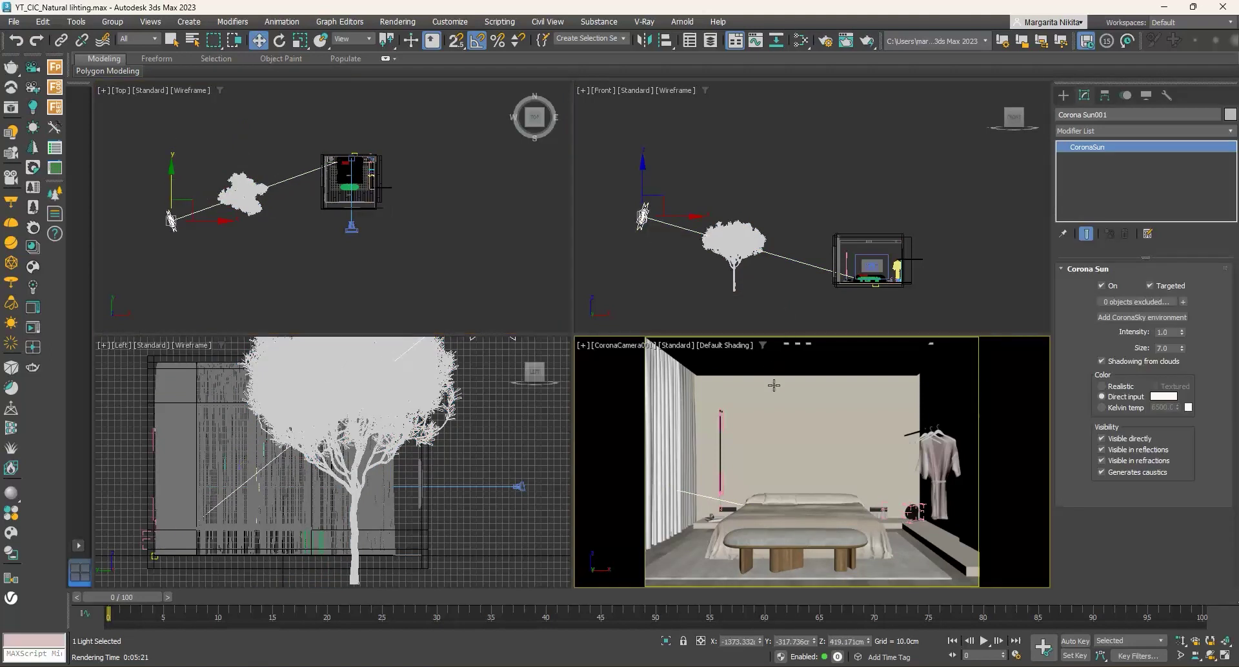
- Render with the tree, then reduce the Corona Sun size to 1, then 0.5, re-rendering each time
left_click(869, 40)
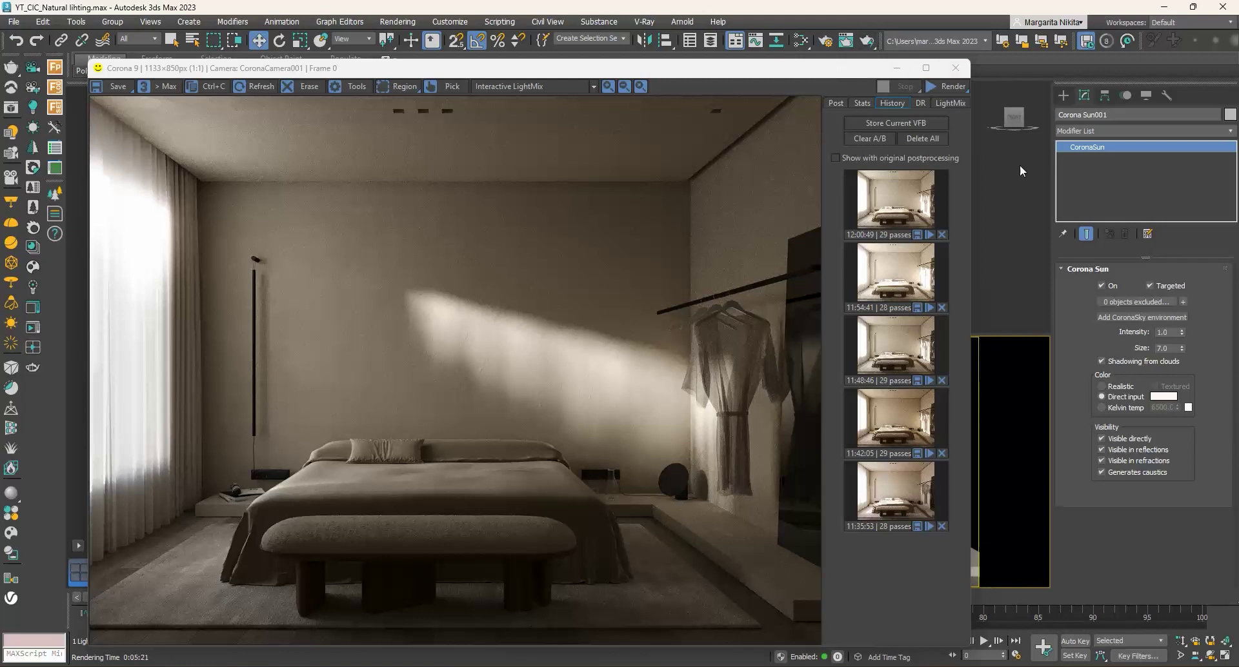
double_click(1165, 348)
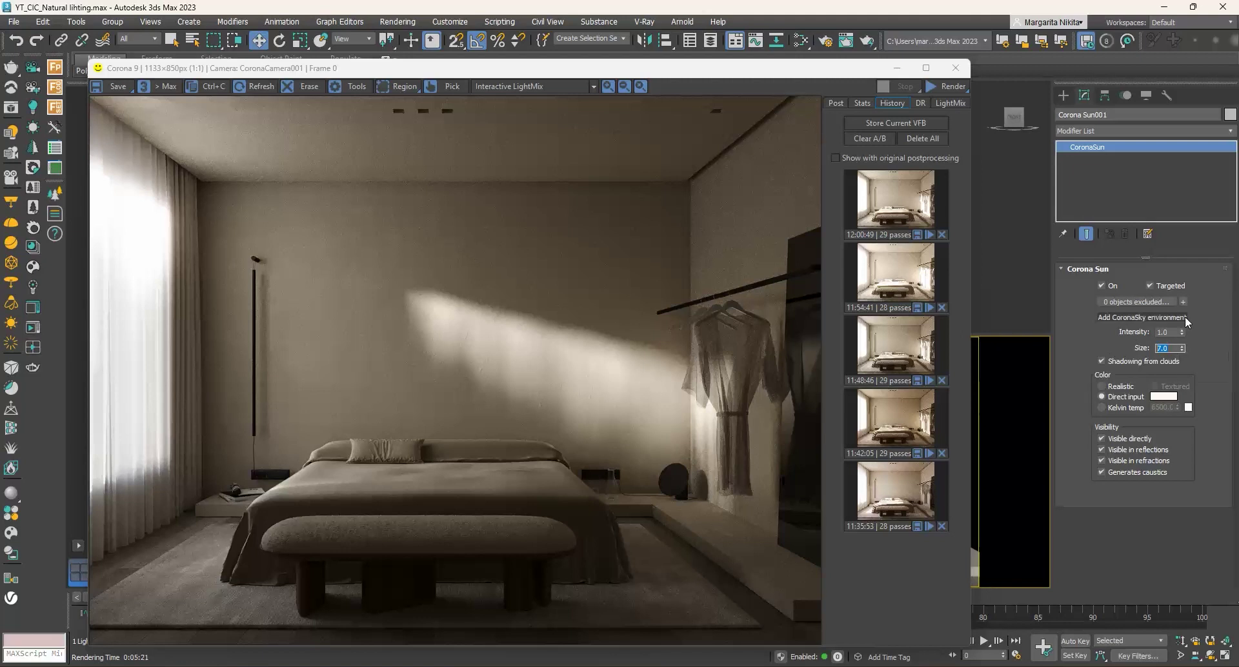
type("1")
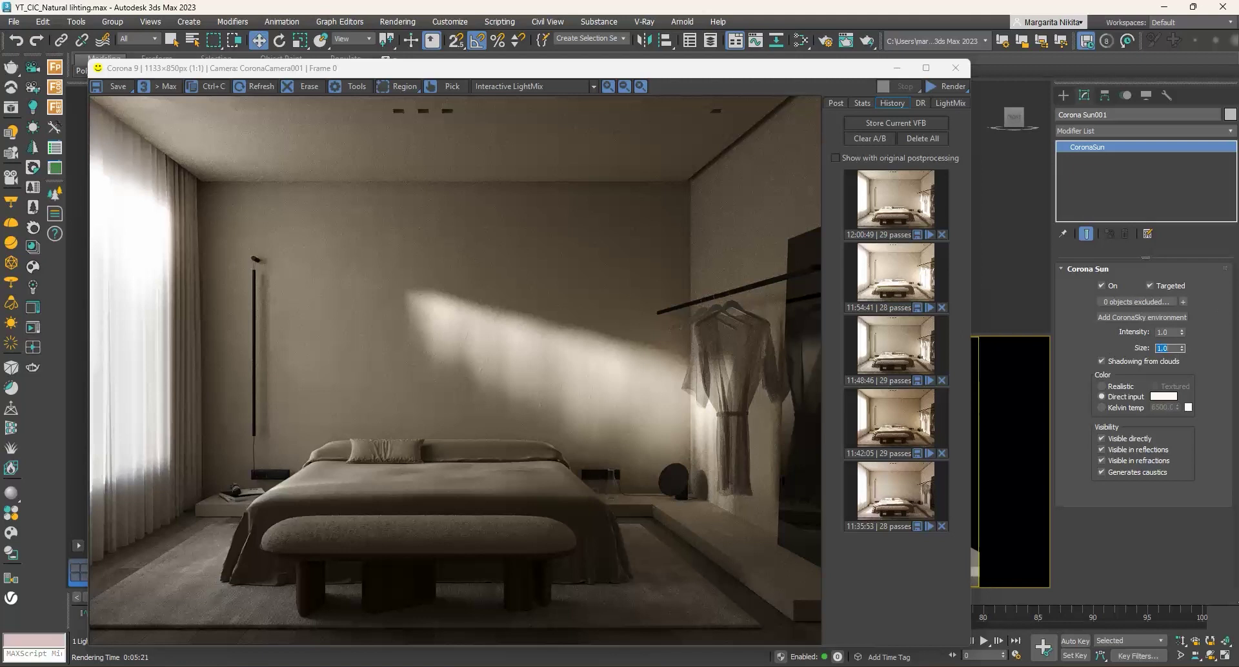
left_click(951, 86)
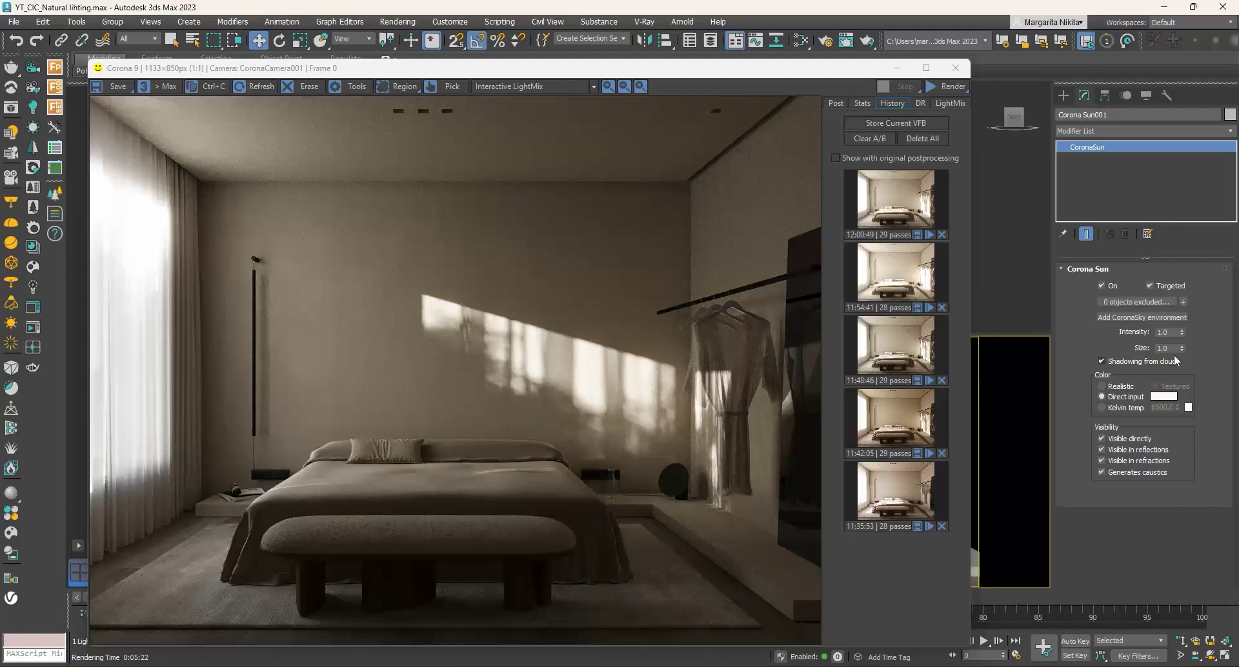
left_click(1166, 347)
left_click(961, 88)
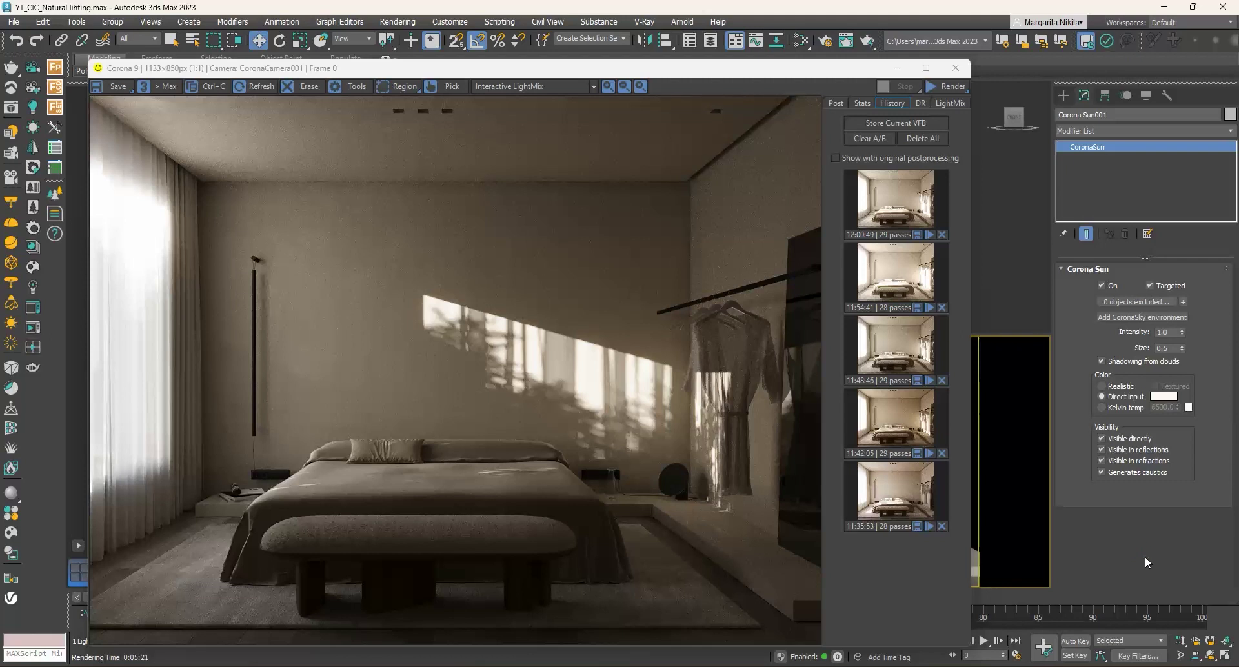
- Raise the Simple Exposure tone mapping from -0.656 to 0.128 in the Corona VFB
left_click(837, 102)
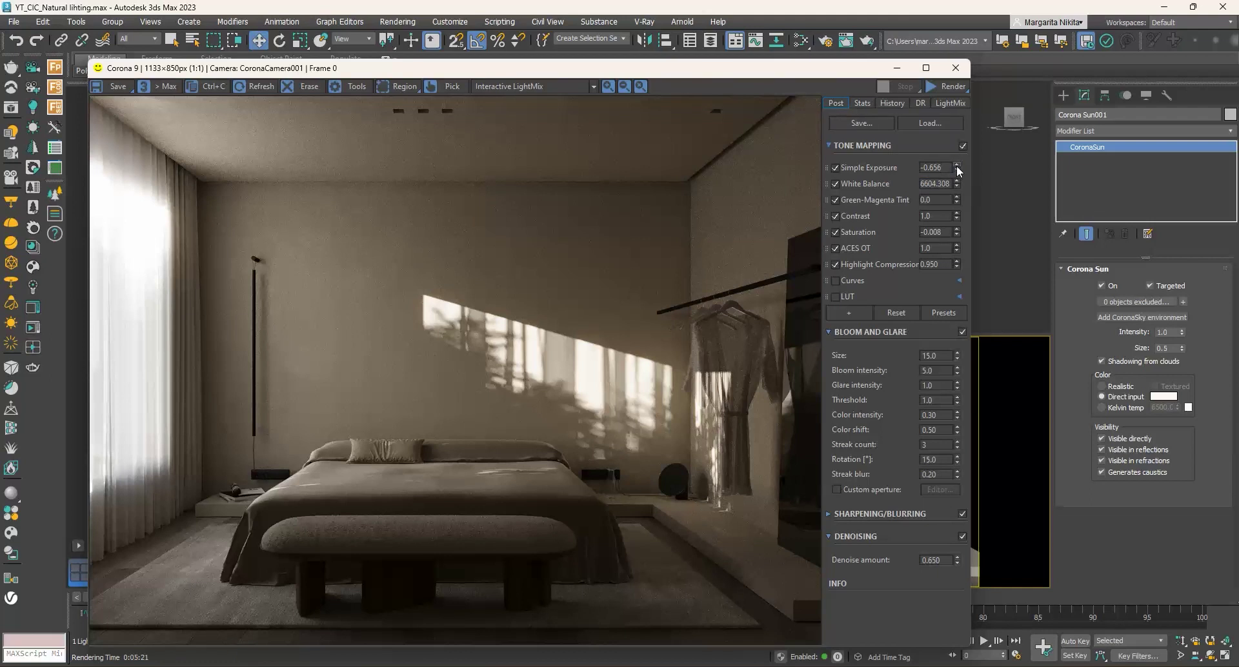
left_click_drag(957, 169, 949, 43)
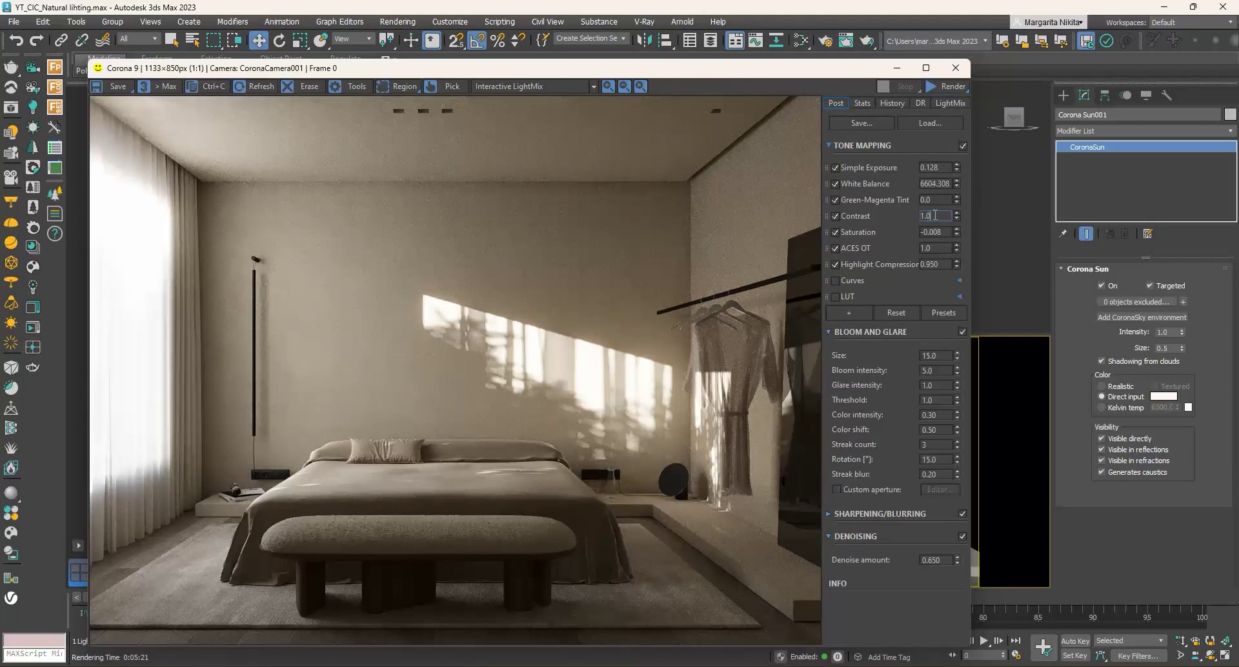
mouse_move(891, 202)
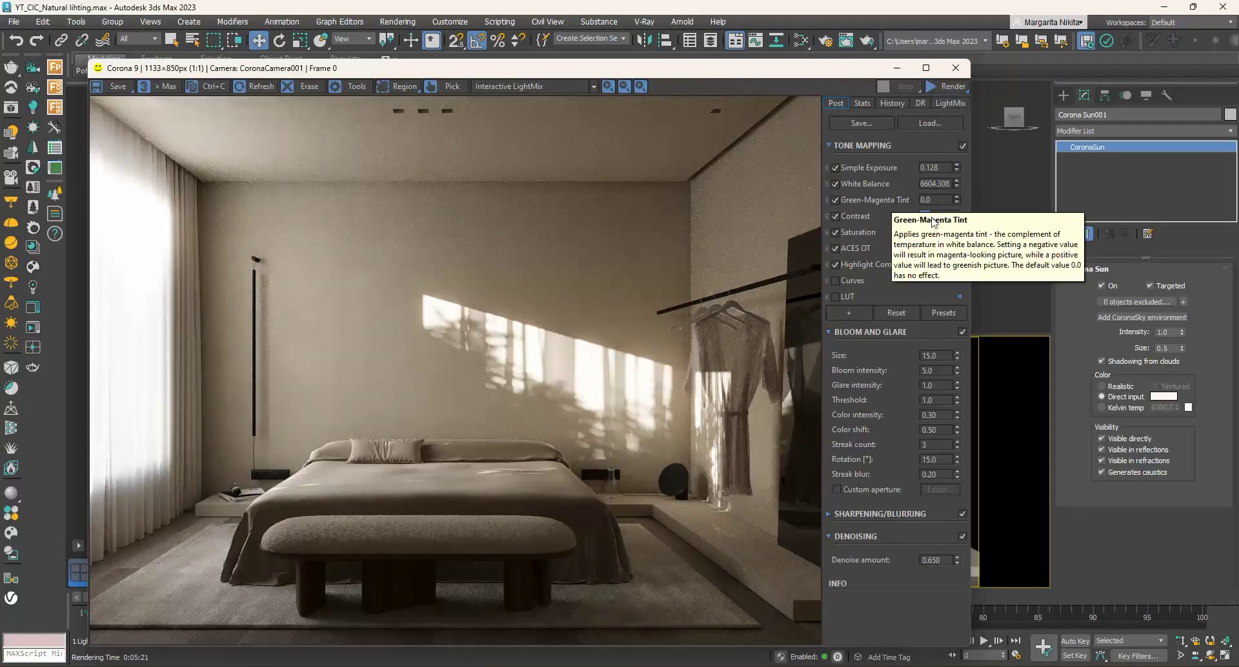